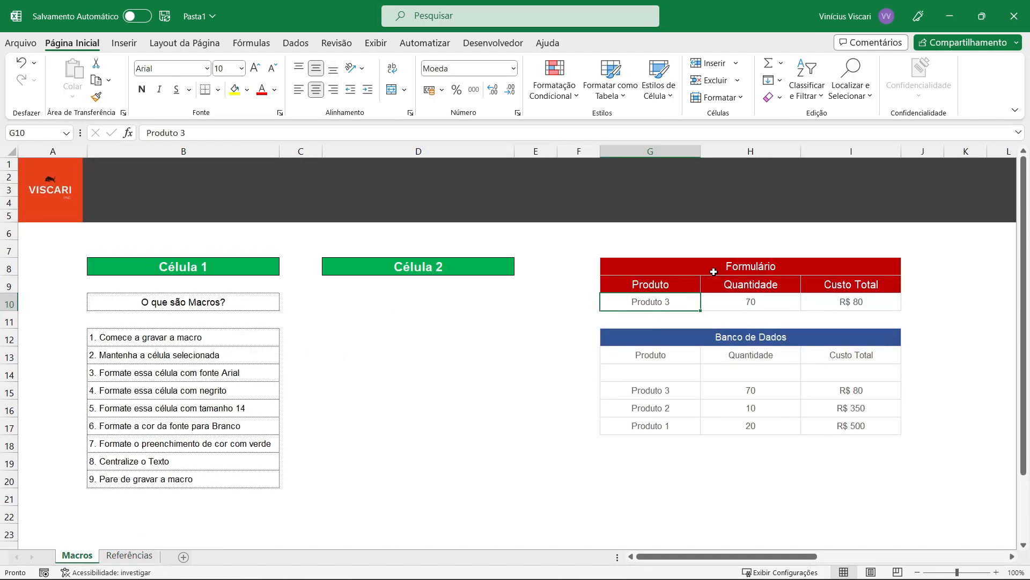
Review the Formulário entry row and the Banco de Dados table on the Macros sheet
left_click_drag(662, 302, 832, 302)
left_click_drag(660, 377, 833, 370)
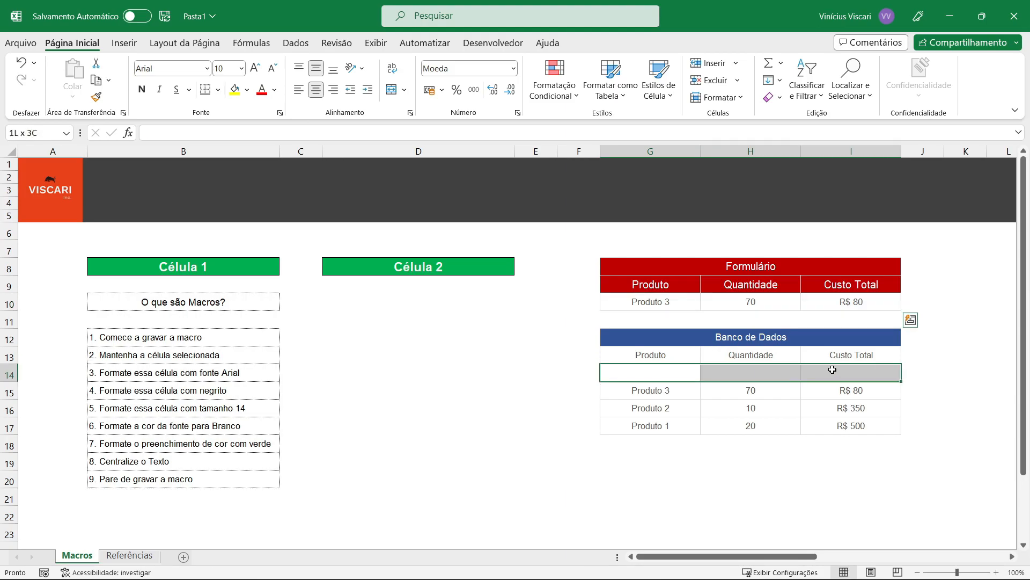
left_click(674, 270)
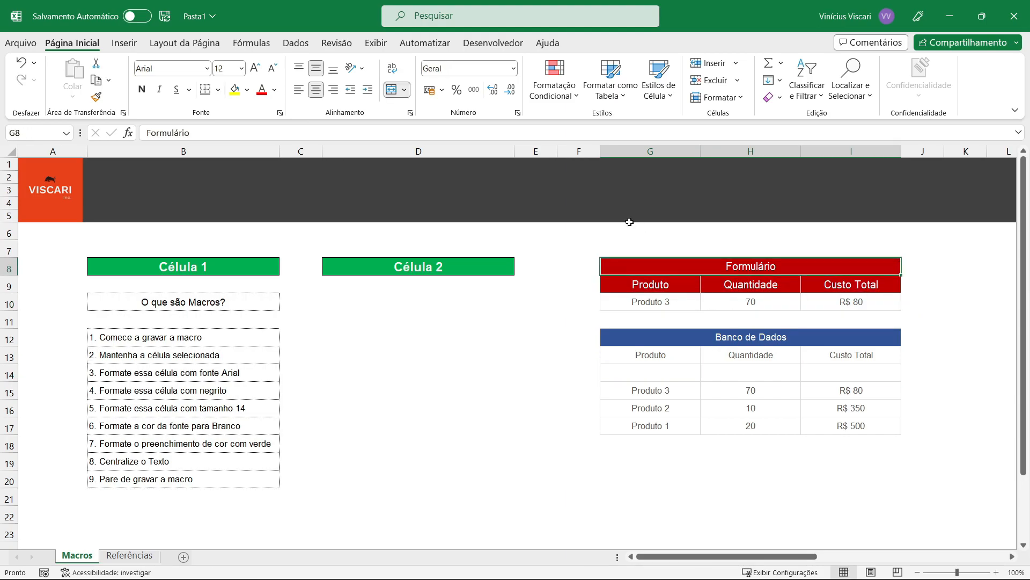
left_click(511, 49)
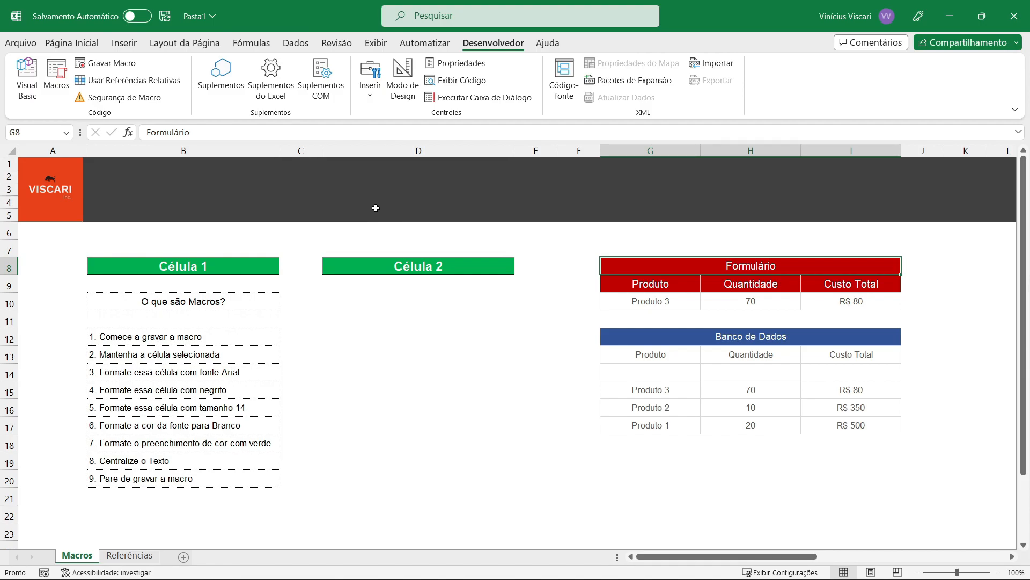
left_click(659, 317)
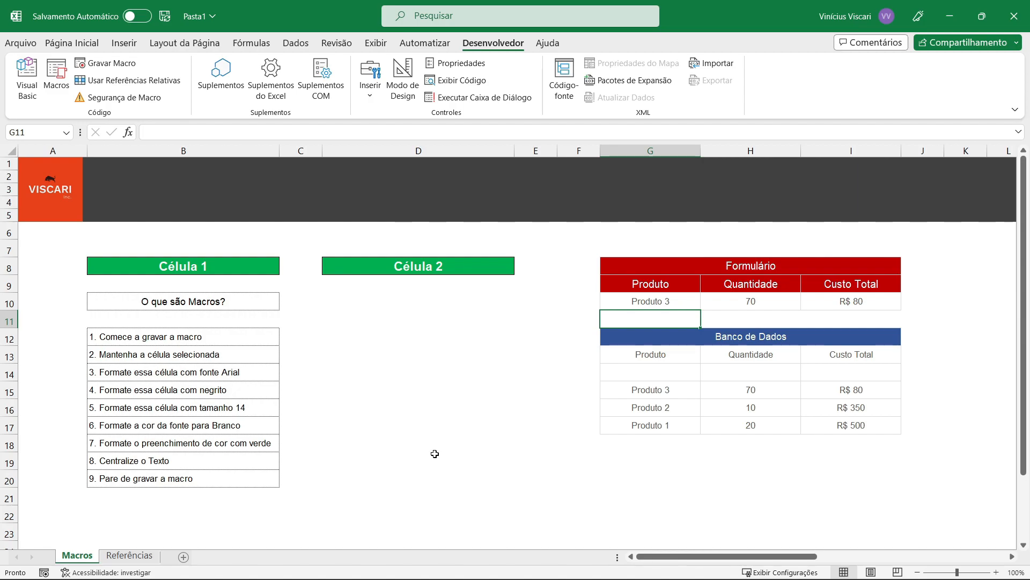
left_click(402, 455)
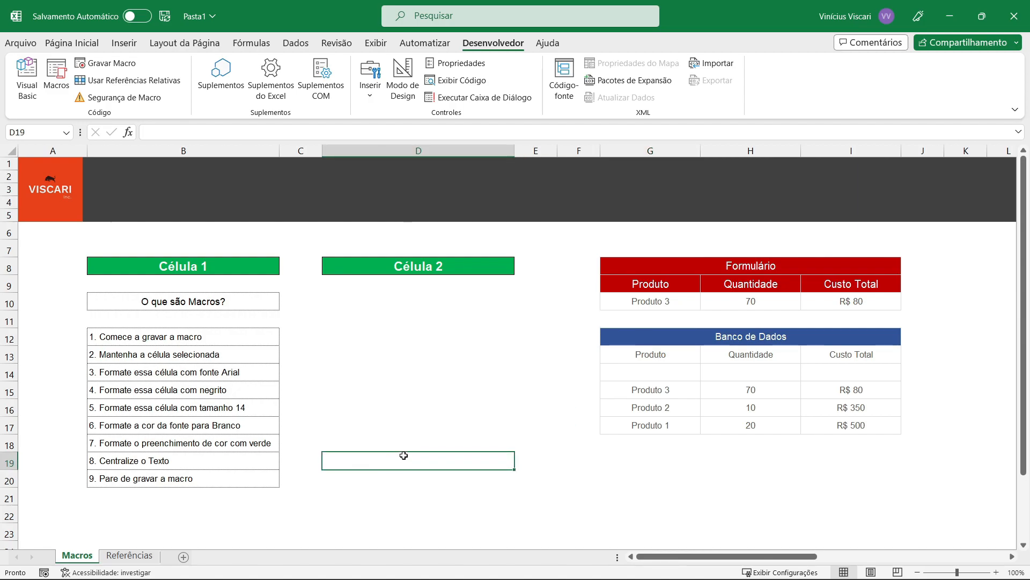
left_click_drag(638, 303, 840, 304)
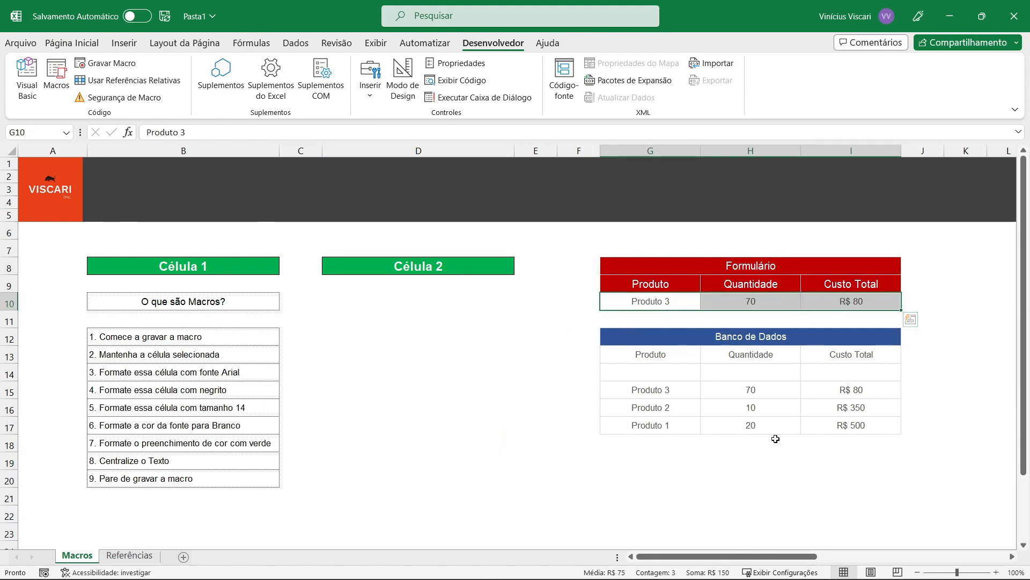
left_click(128, 516)
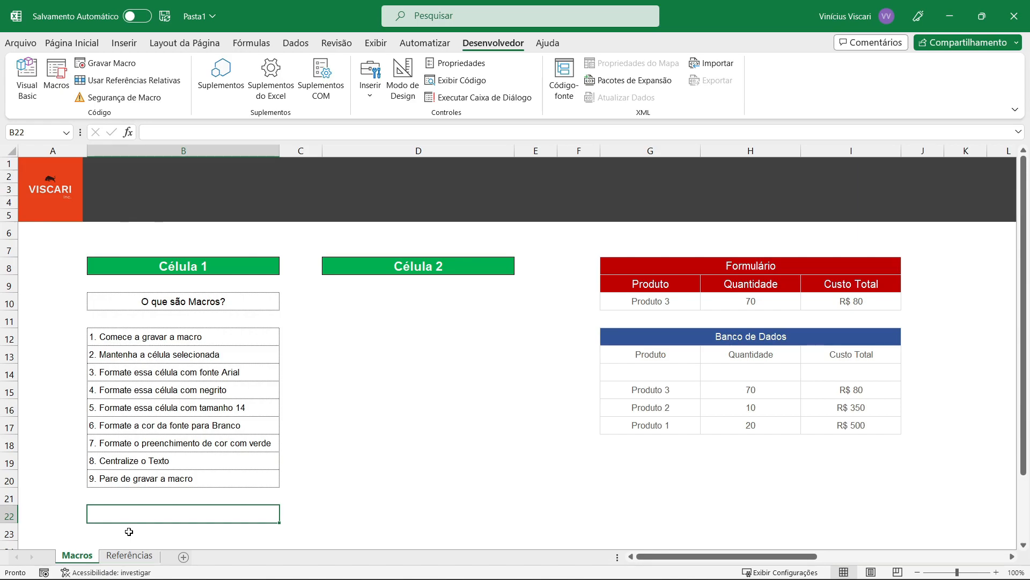
left_click_drag(160, 516, 343, 510)
left_click_drag(646, 302, 840, 296)
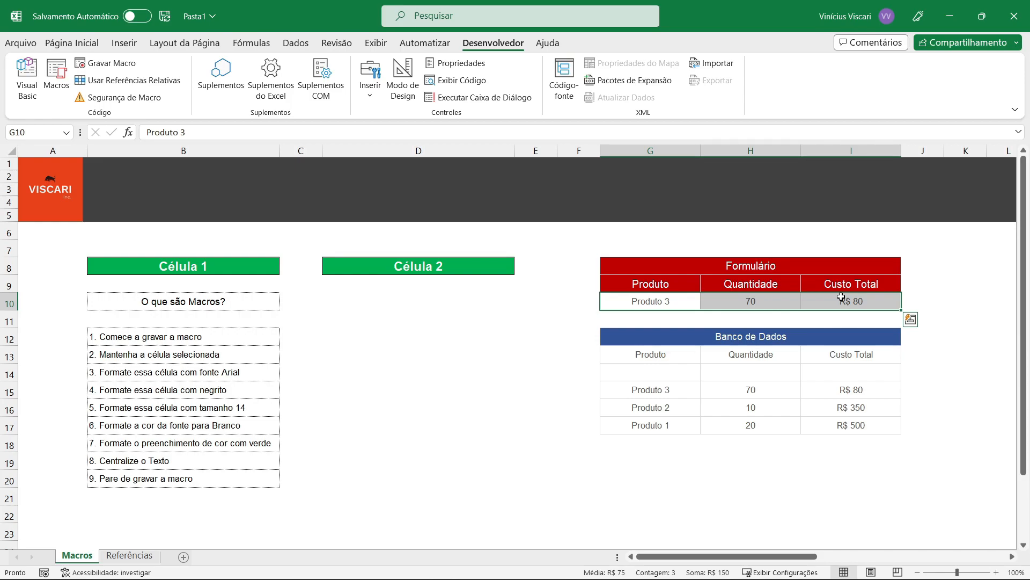
left_click(734, 271)
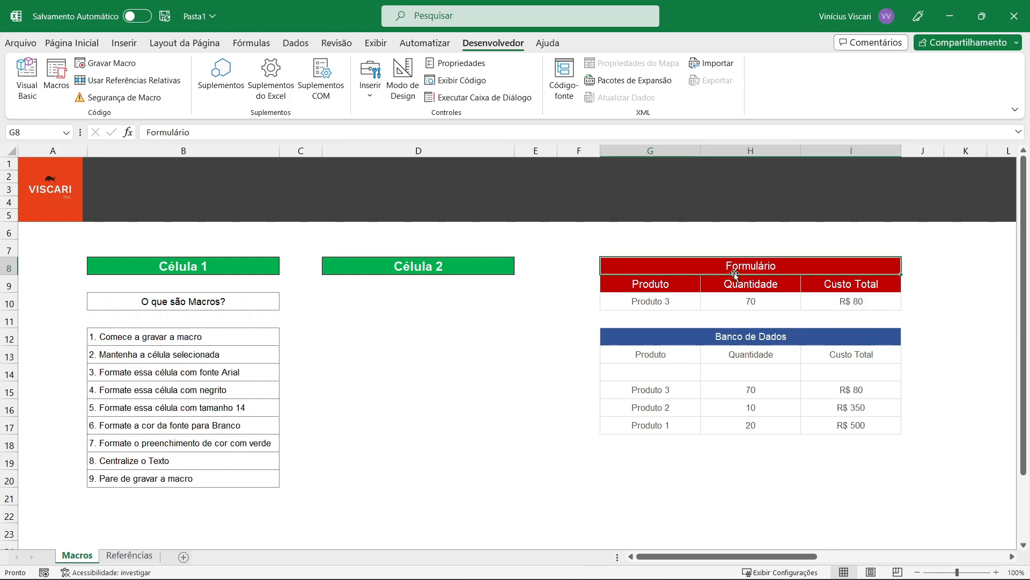
Switch to the Referências sheet and select cell B1
left_click(152, 555)
left_click(453, 347)
left_click(452, 263)
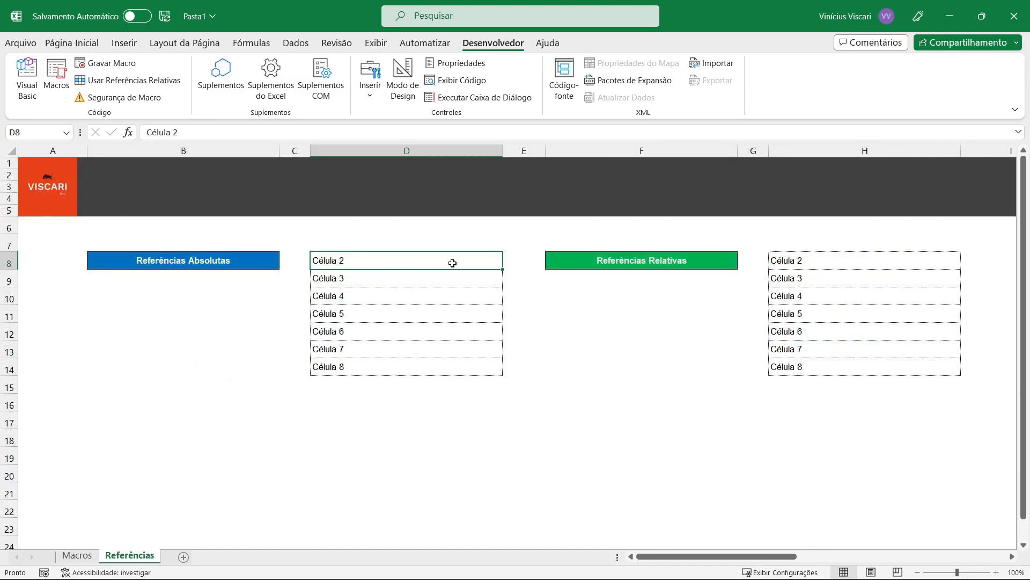
left_click(265, 221)
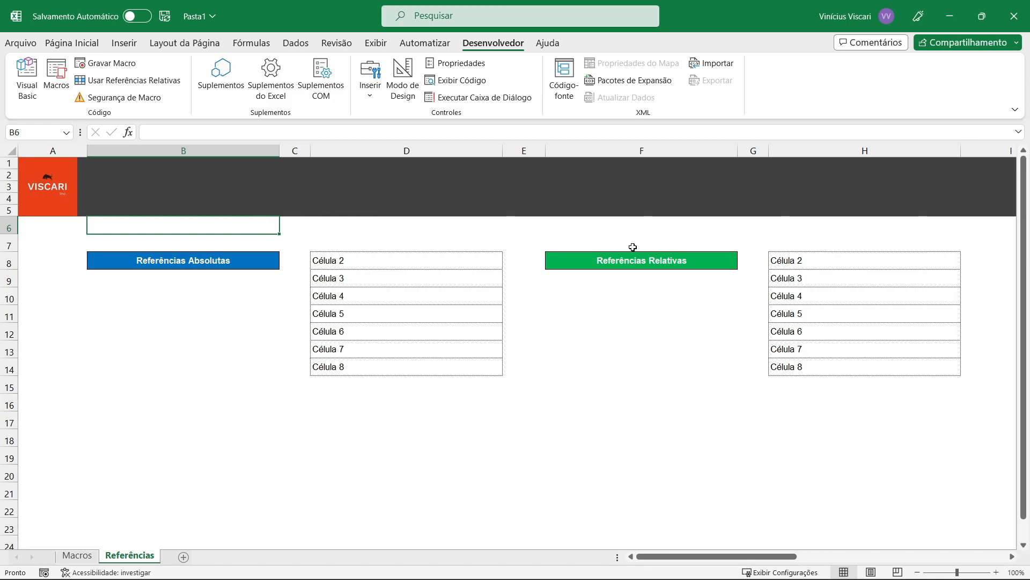
left_click(261, 163)
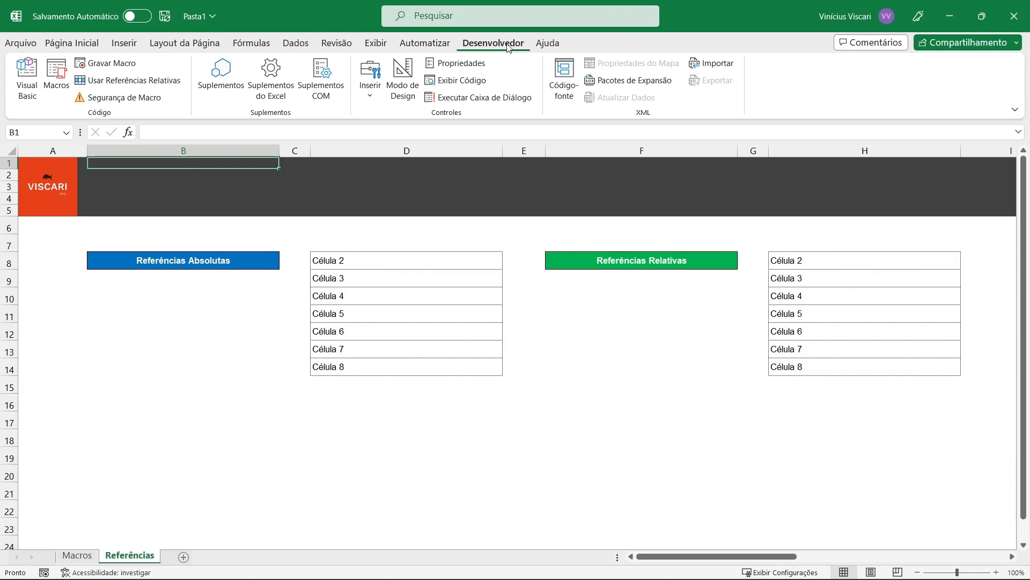
Start recording a macro named Ref_Abs1, stored in this workbook, without a shortcut key
left_click(111, 70)
key("BackSpace")
type("Ref_Abs")
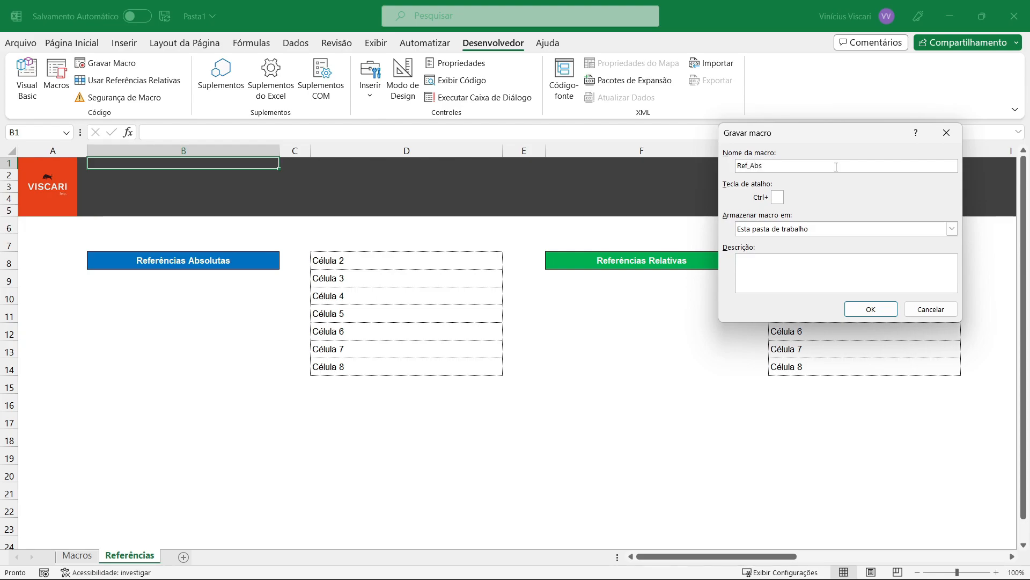
left_click(880, 314)
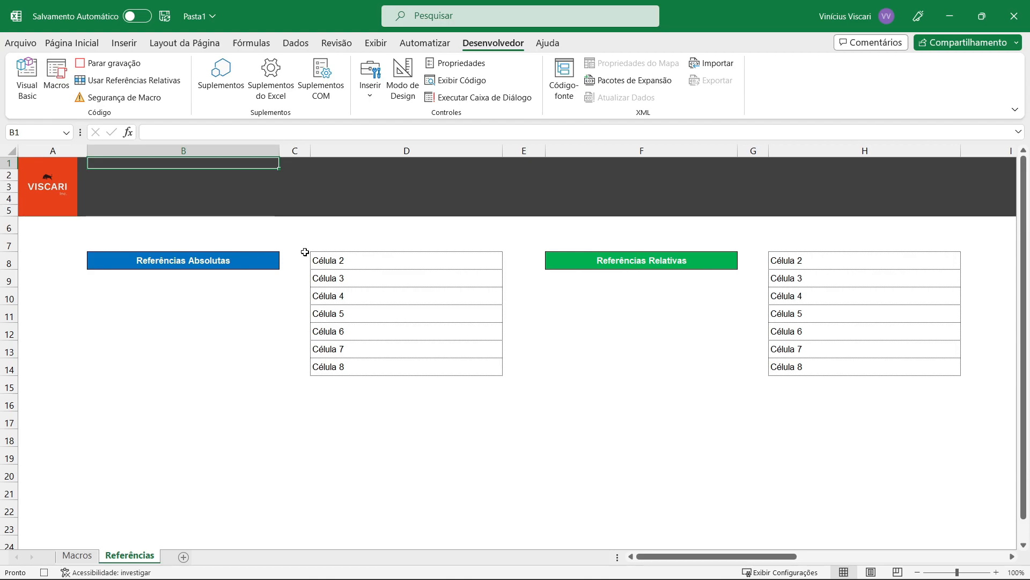
Center the text in cell D8 (Célula 2) and make it bold
left_click(338, 260)
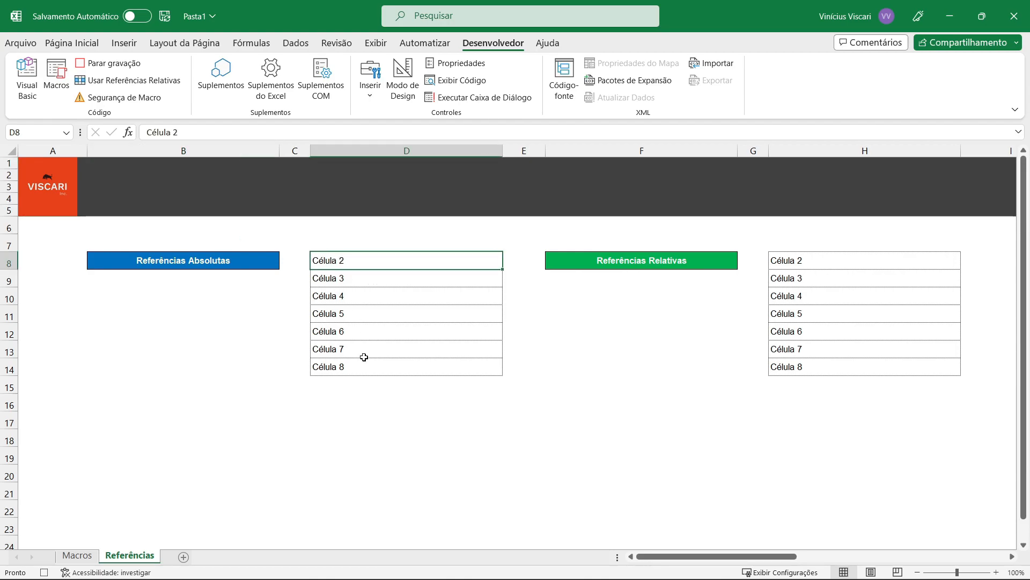
left_click(72, 43)
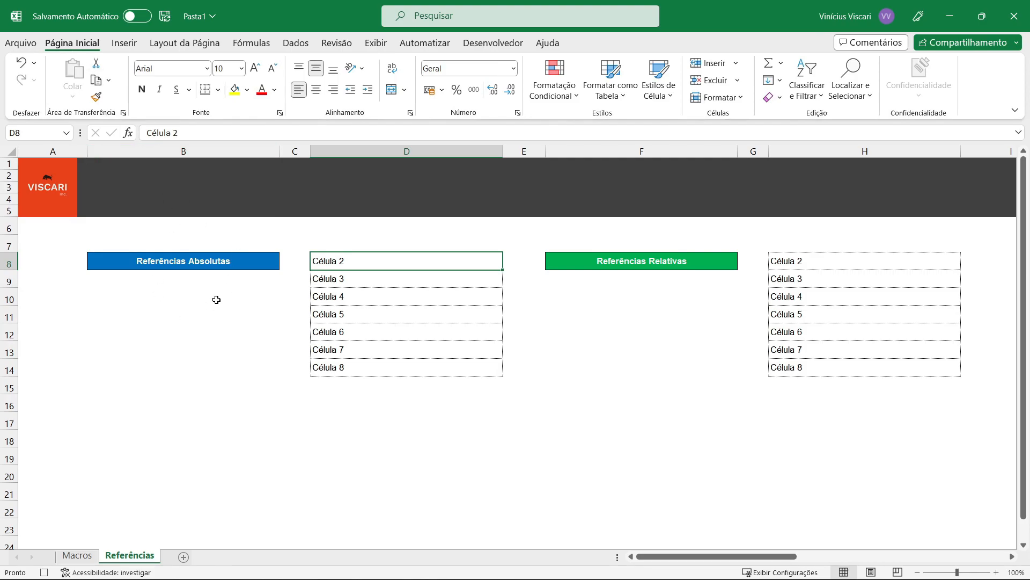
left_click(316, 89)
left_click(141, 89)
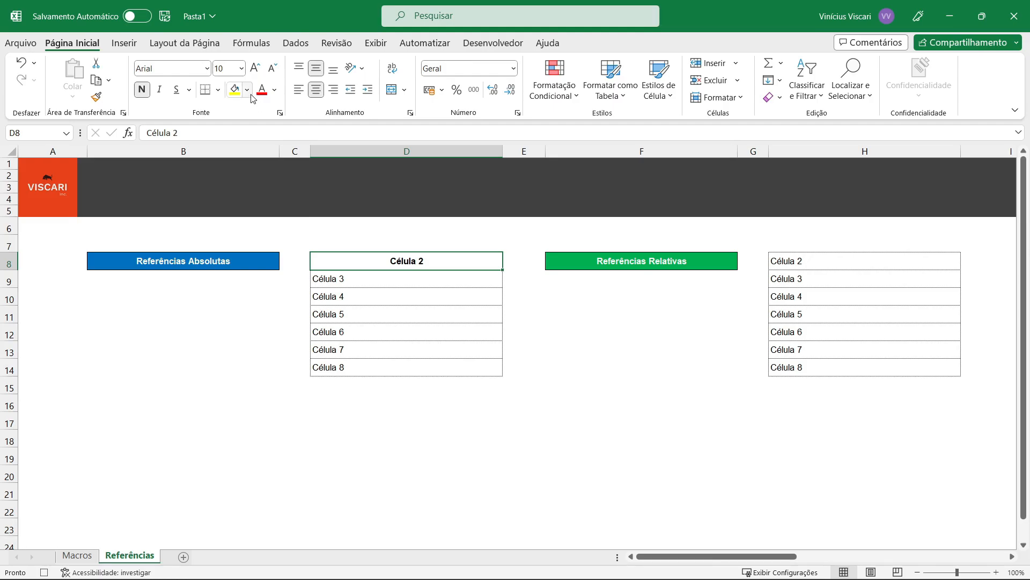
Give cell D8 a blue fill and white font, and stop recording the macro
left_click(247, 90)
left_click(308, 215)
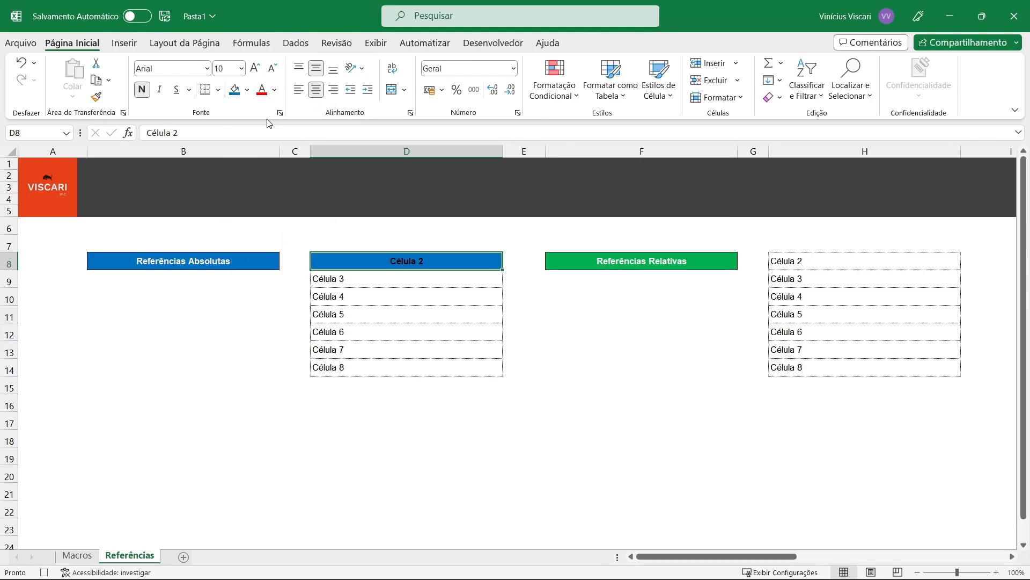
left_click(274, 90)
left_click(260, 144)
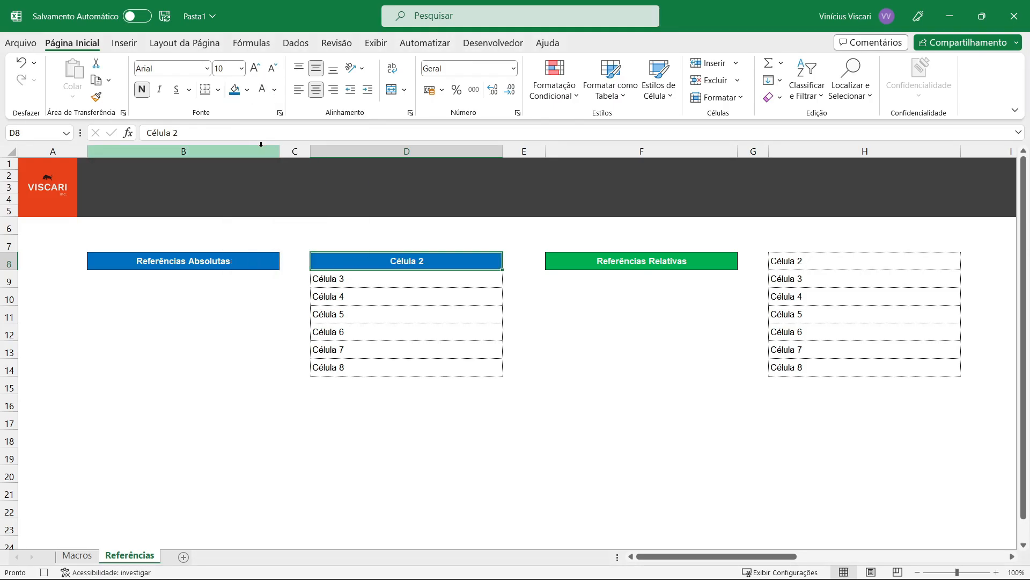
left_click(500, 47)
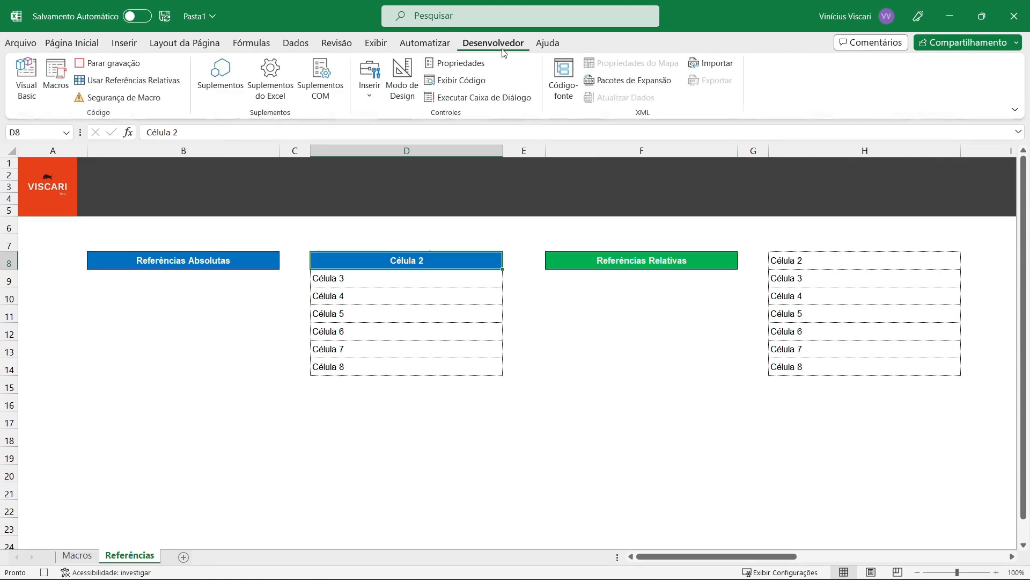
left_click(132, 65)
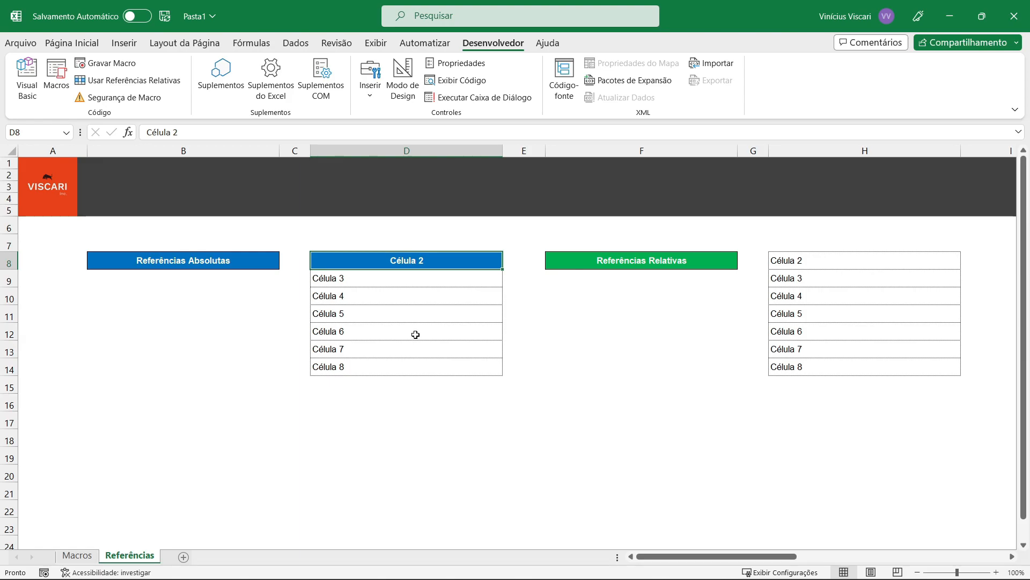
Run the Ref_Abs1 macro with cell D13 (Célula 7) selected
left_click(404, 352)
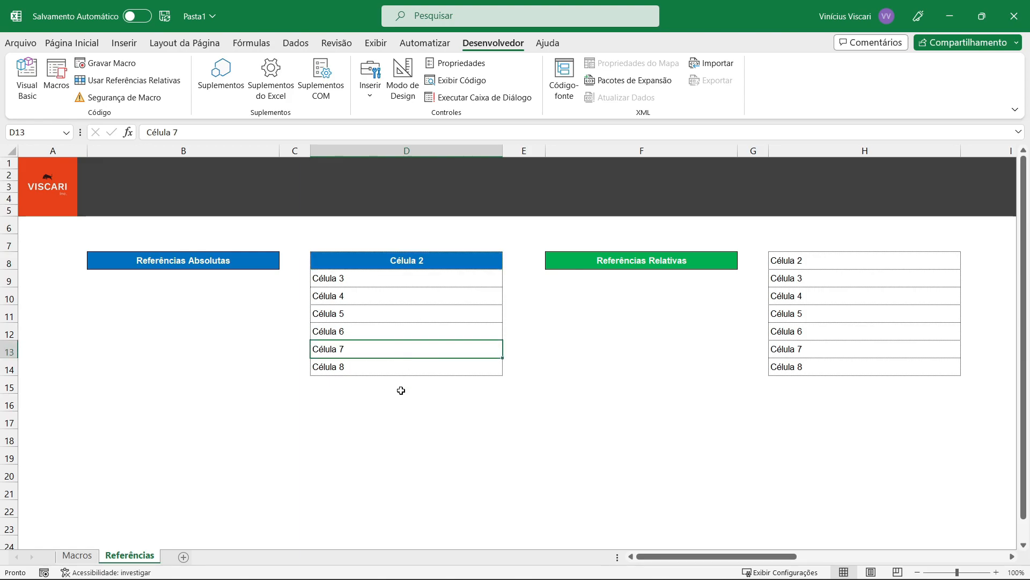
left_click(62, 82)
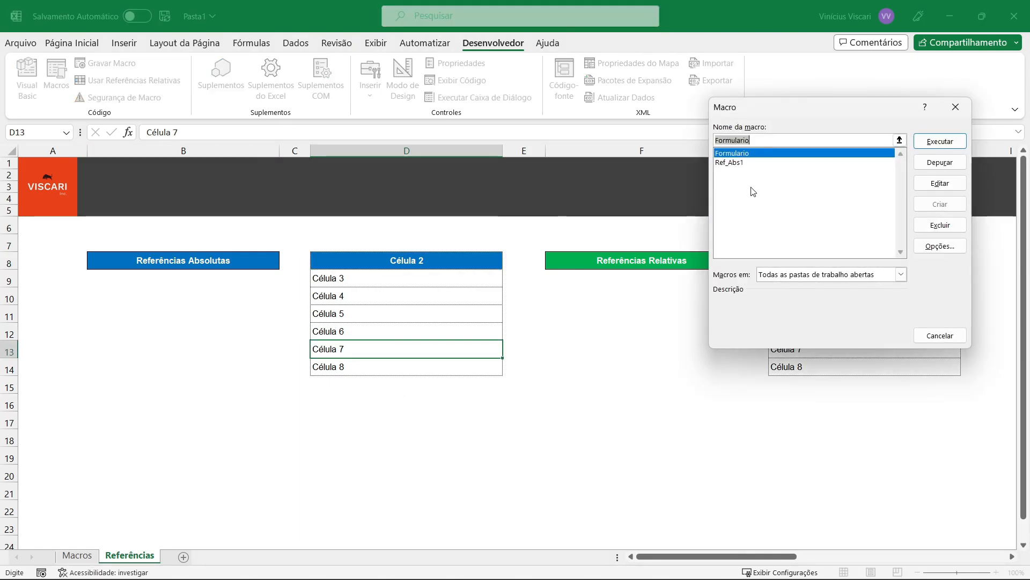
left_click(753, 163)
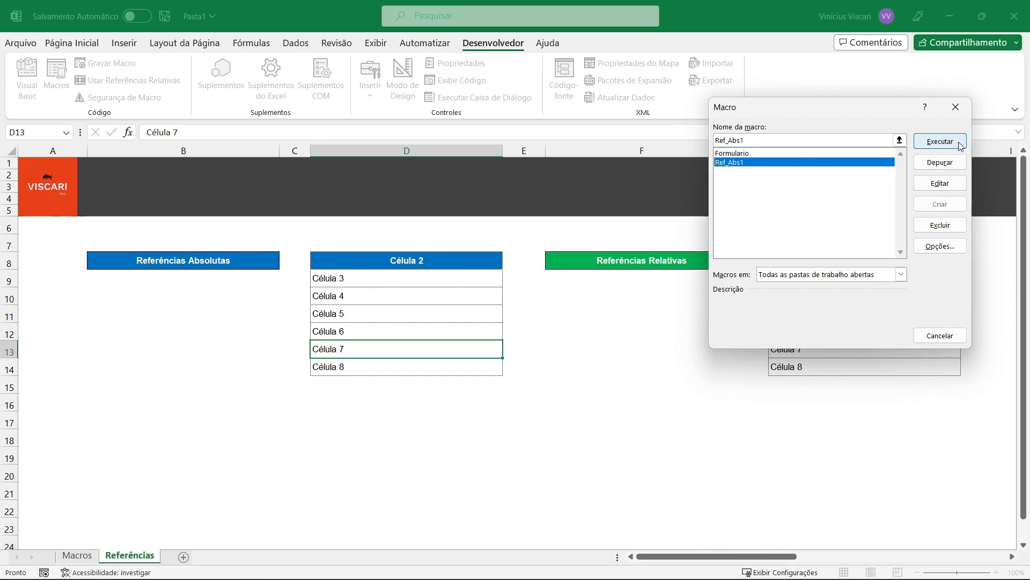
left_click(940, 141)
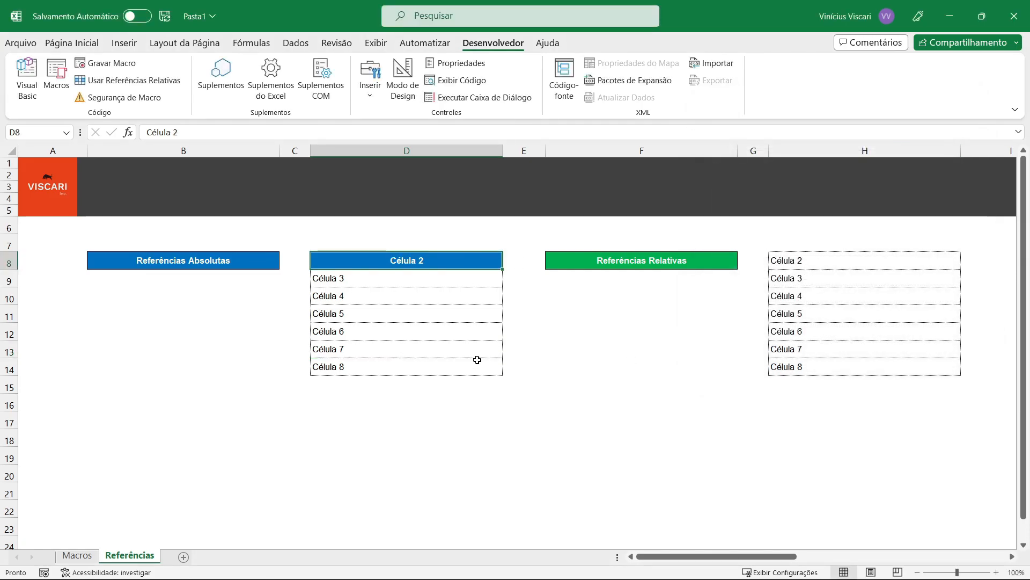
left_click(451, 256)
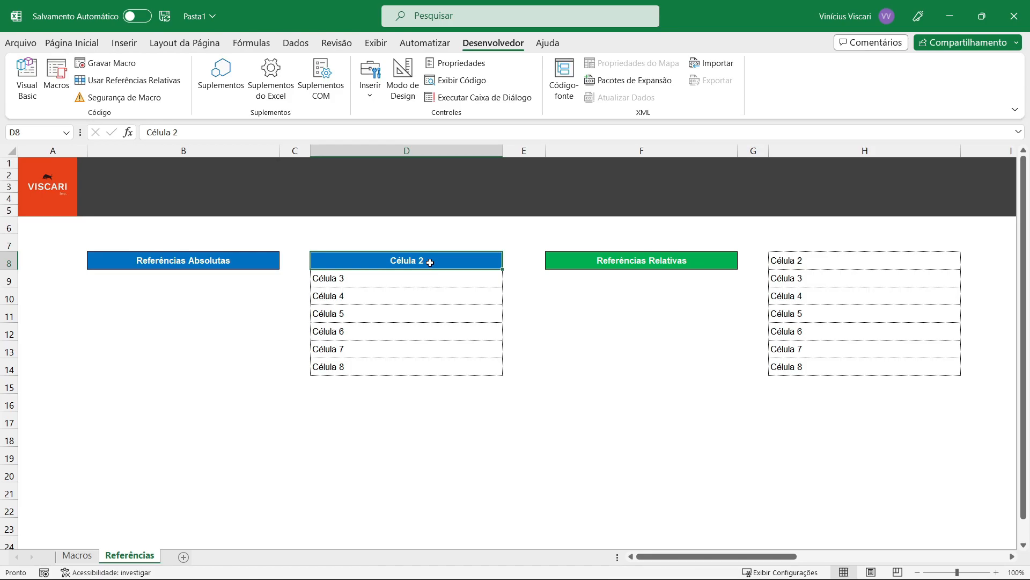
left_click(433, 313)
left_click(594, 432)
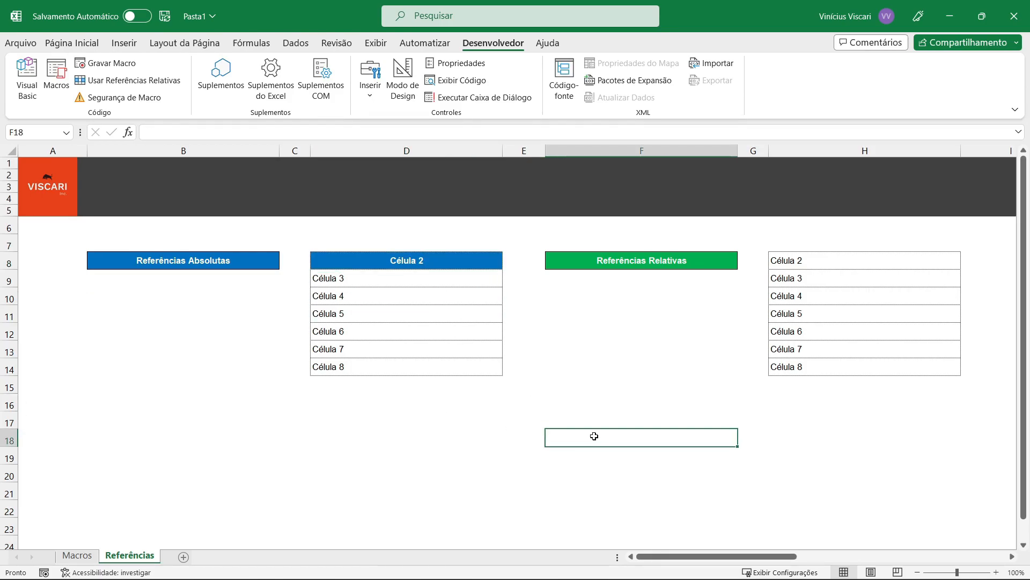
Reset cell D8 to plain formatting by copying the format of the unformatted cells below it with Format Painter
left_click(437, 261)
key("alt+c")
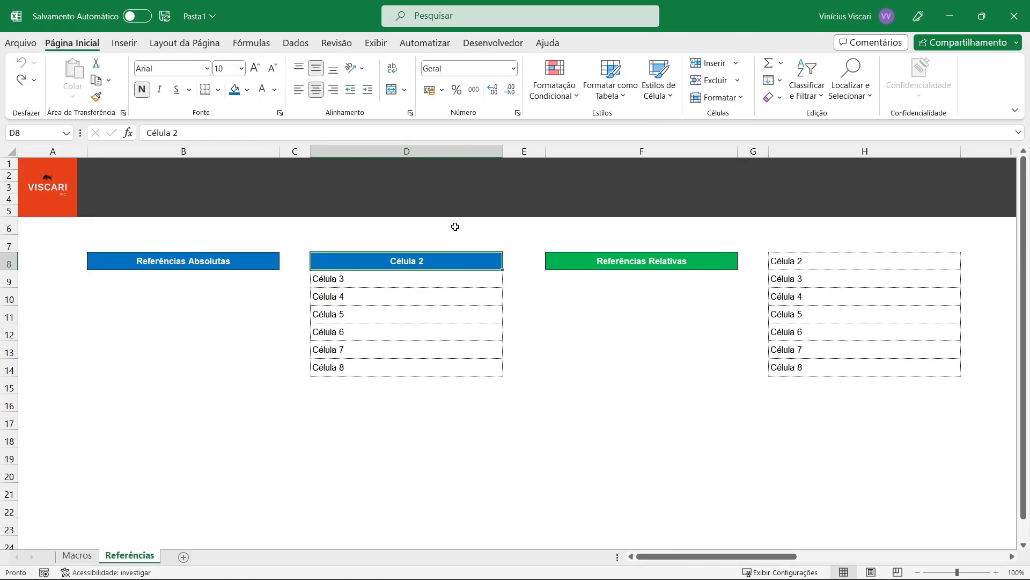
left_click(443, 315)
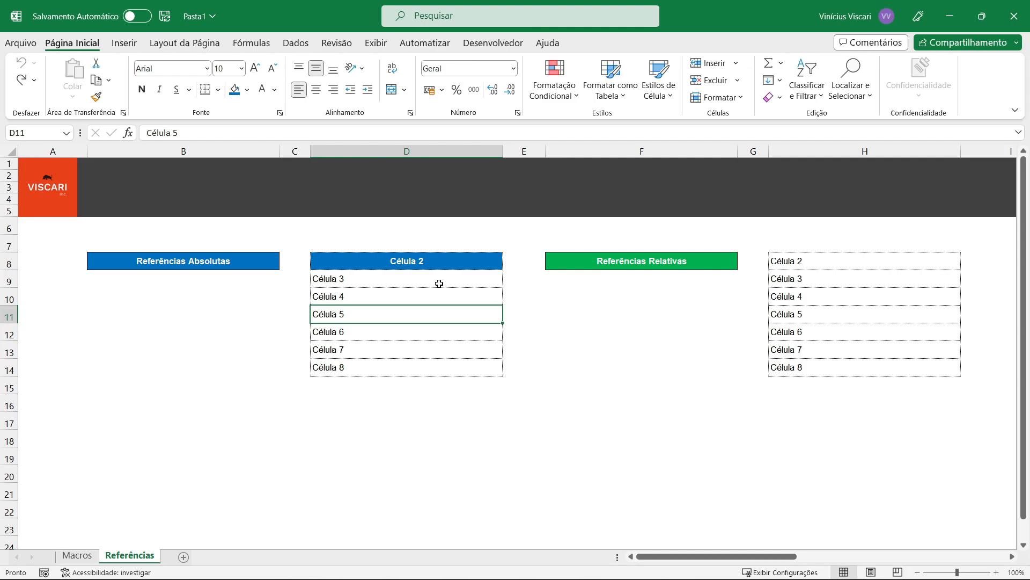
left_click(96, 97)
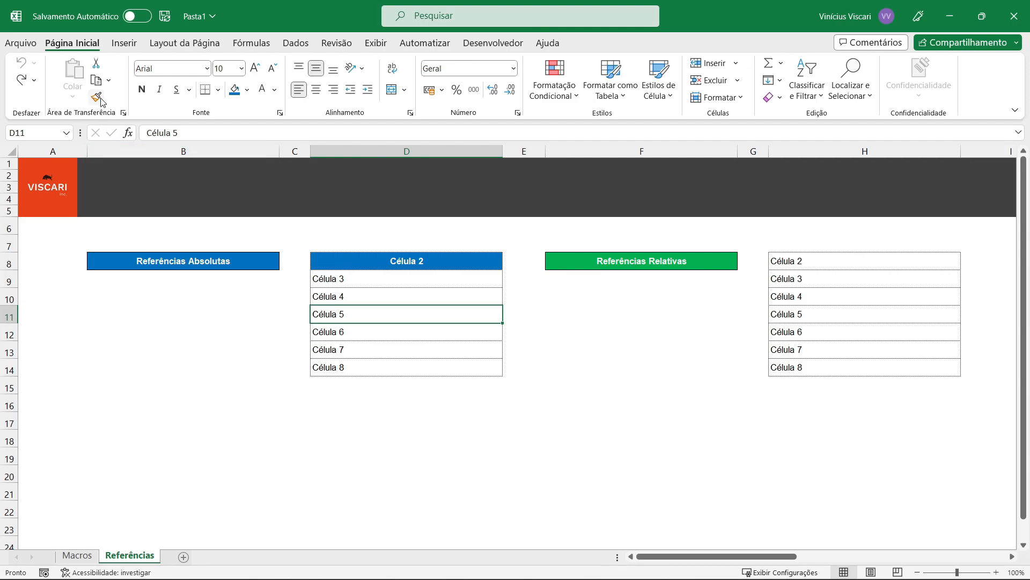
left_click(443, 261)
left_click(440, 334)
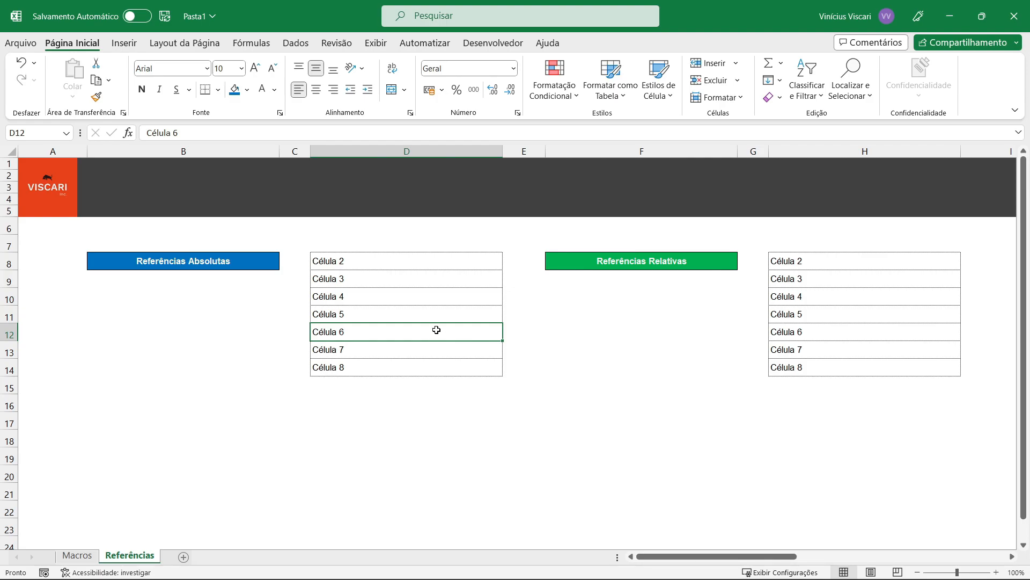
left_click(96, 96)
left_click(415, 265)
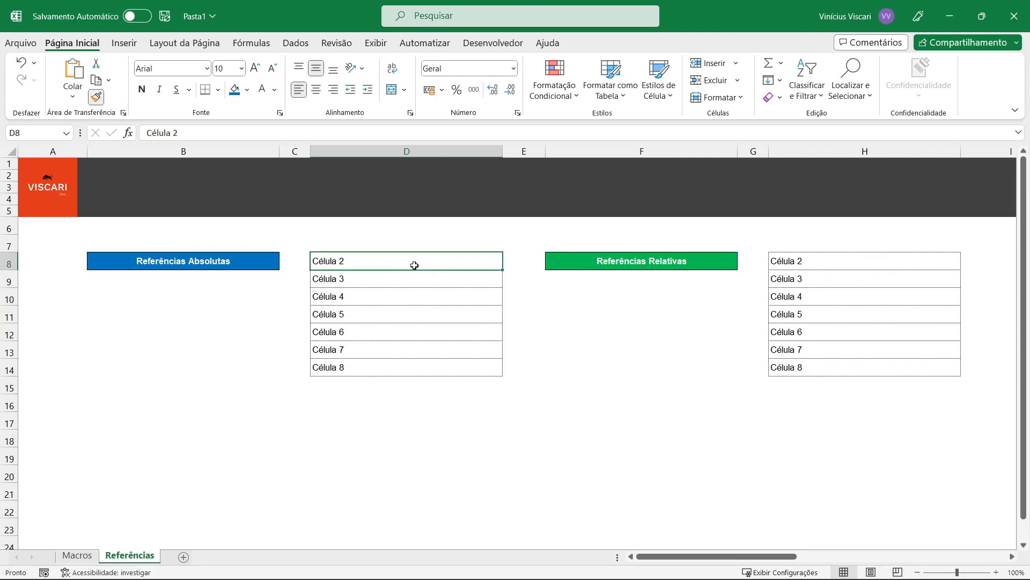
left_click(424, 314)
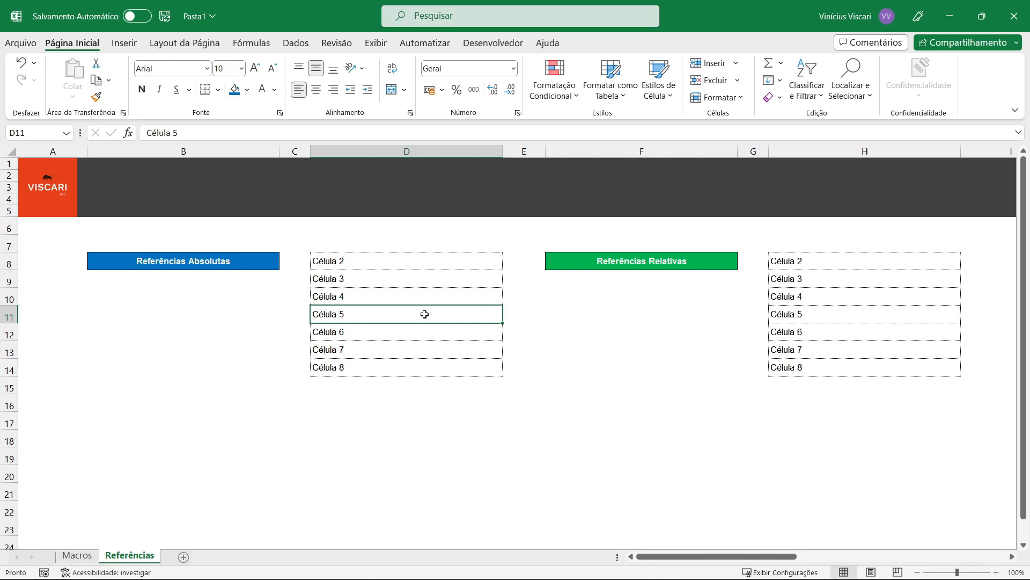
Select cell D8 (Célula 2) before recording and start recording a macro named Ref_Abs2 in this workbook
left_click(240, 167)
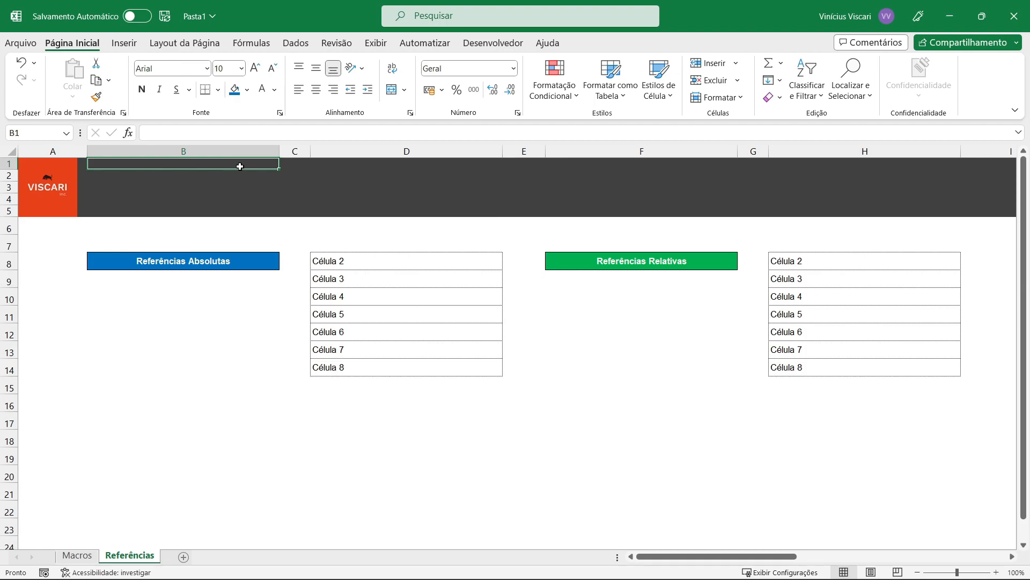
left_click(493, 47)
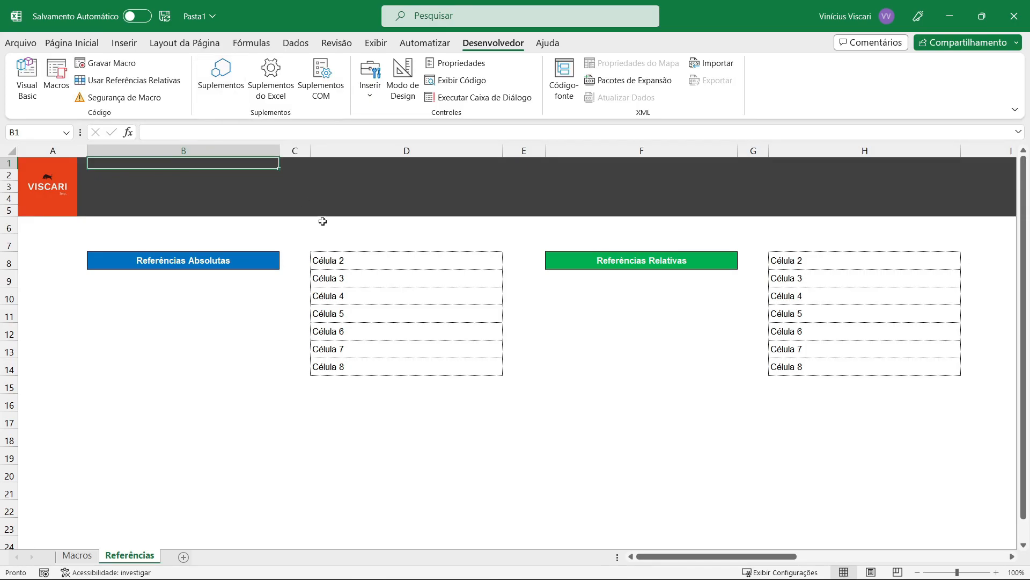
left_click(355, 262)
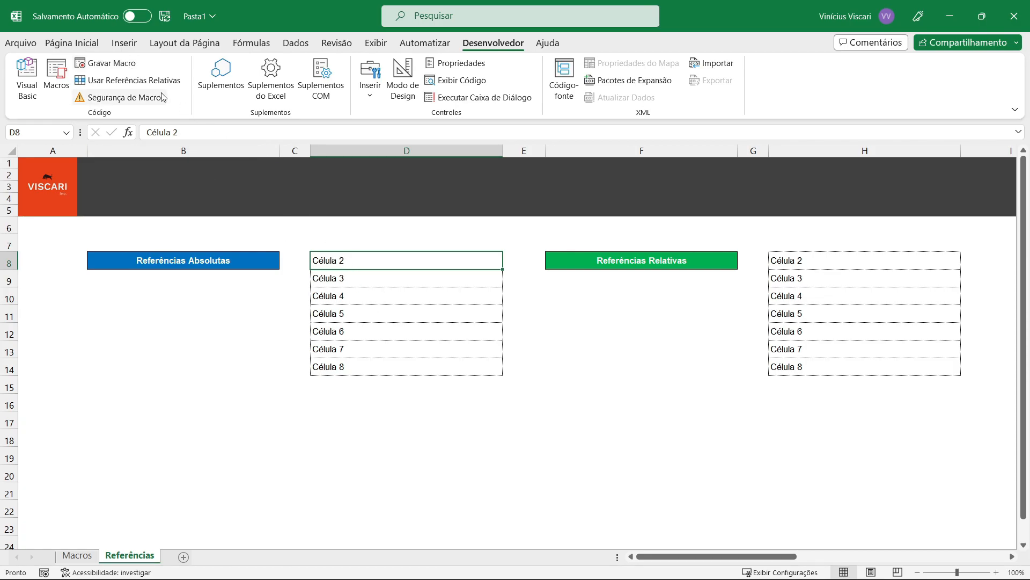
left_click(128, 67)
type("Ref_Abs2")
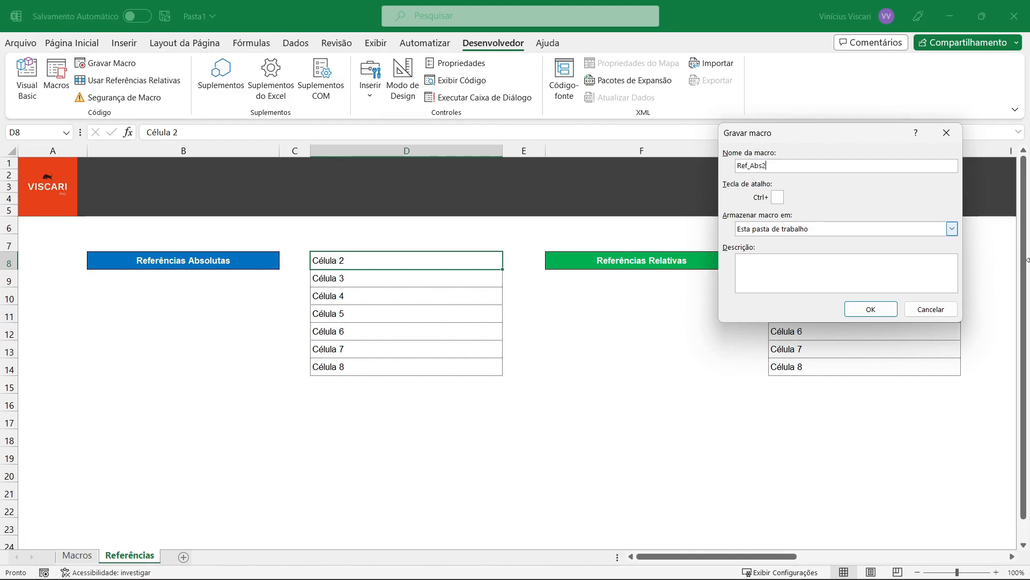
left_click(890, 309)
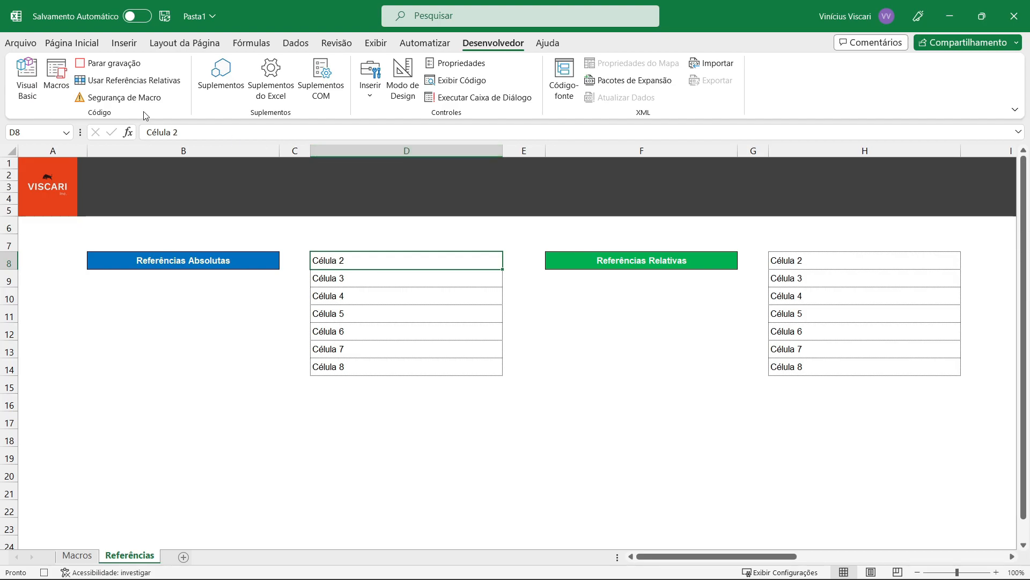
Give cell D8 a blue fill, white bold font and centered alignment, and stop recording the macro
left_click(72, 43)
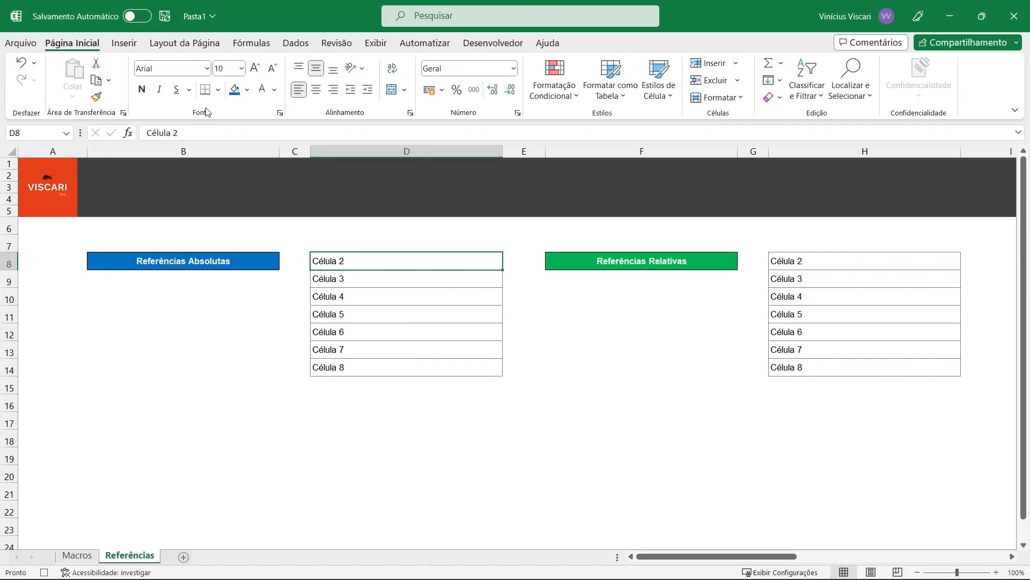
left_click(235, 90)
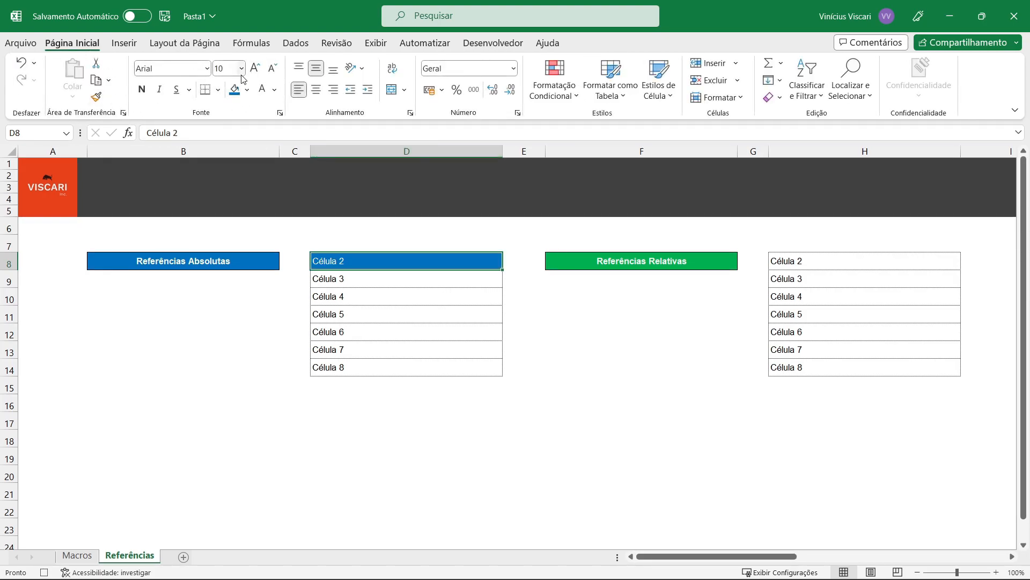
left_click(142, 89)
left_click(314, 93)
left_click(493, 43)
left_click(129, 64)
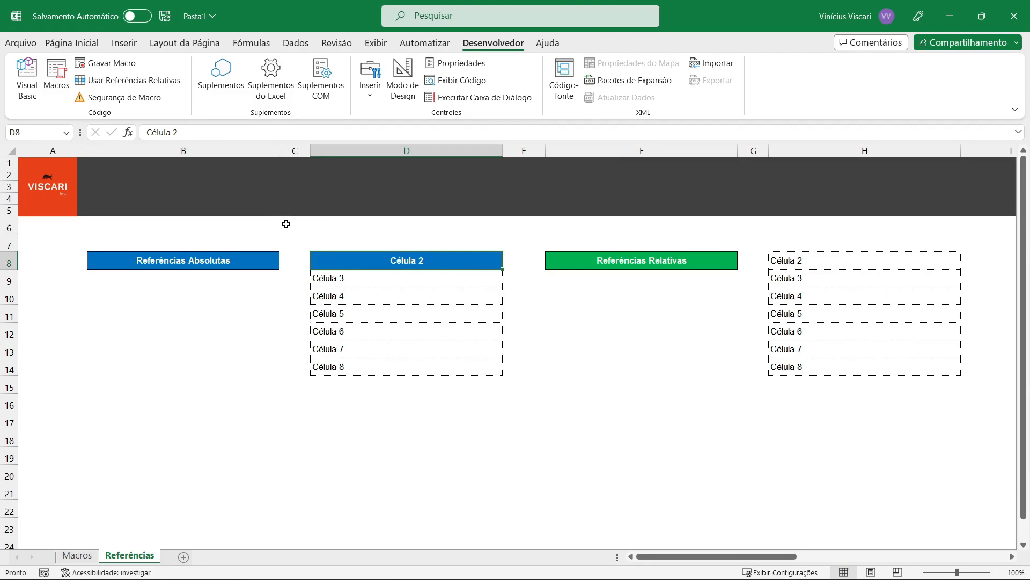
Run the Ref_Abs2 macro with cell D13 (Célula 7) selected
left_click(363, 346)
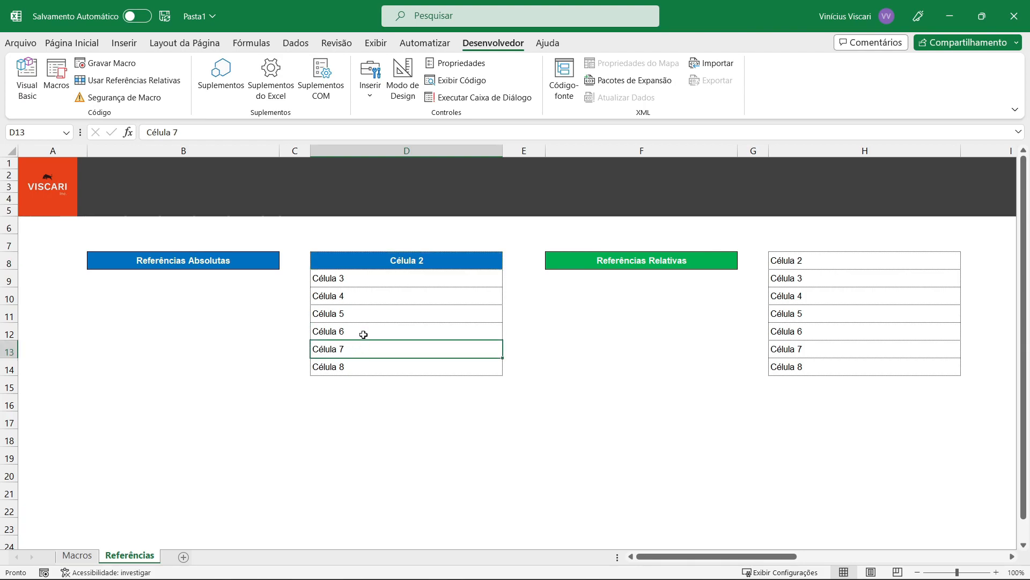
left_click(56, 81)
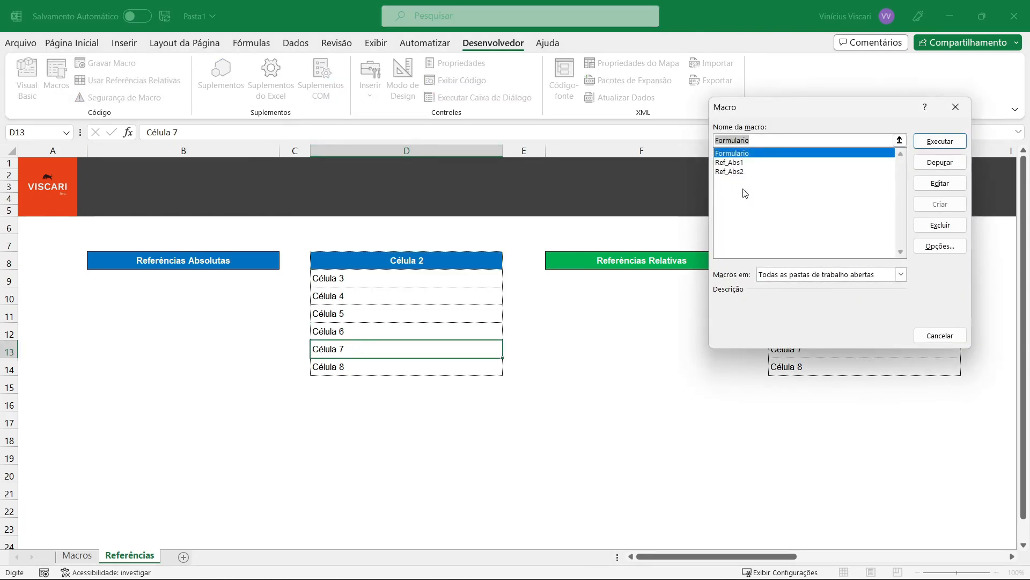
left_click(746, 172)
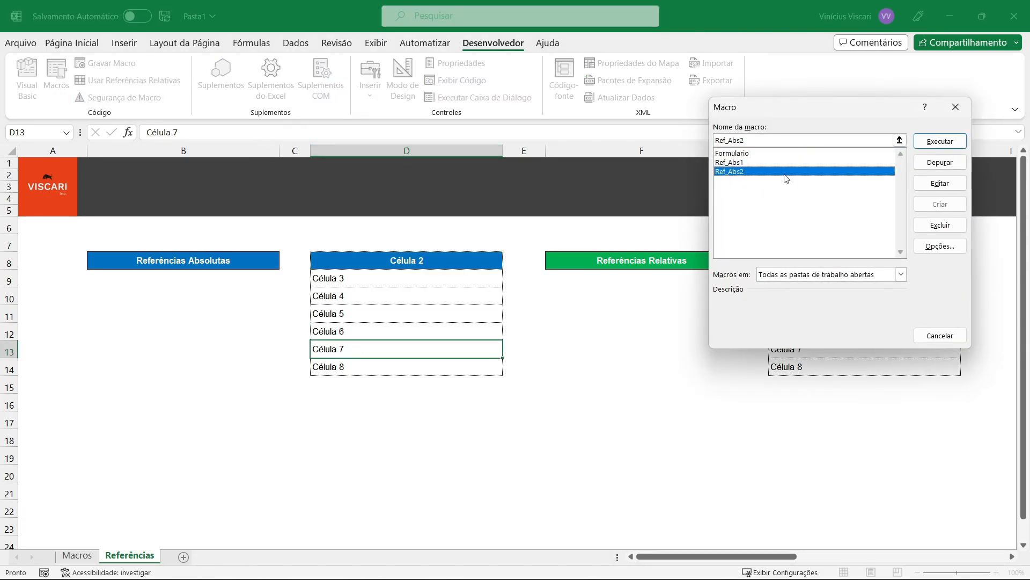
left_click(933, 147)
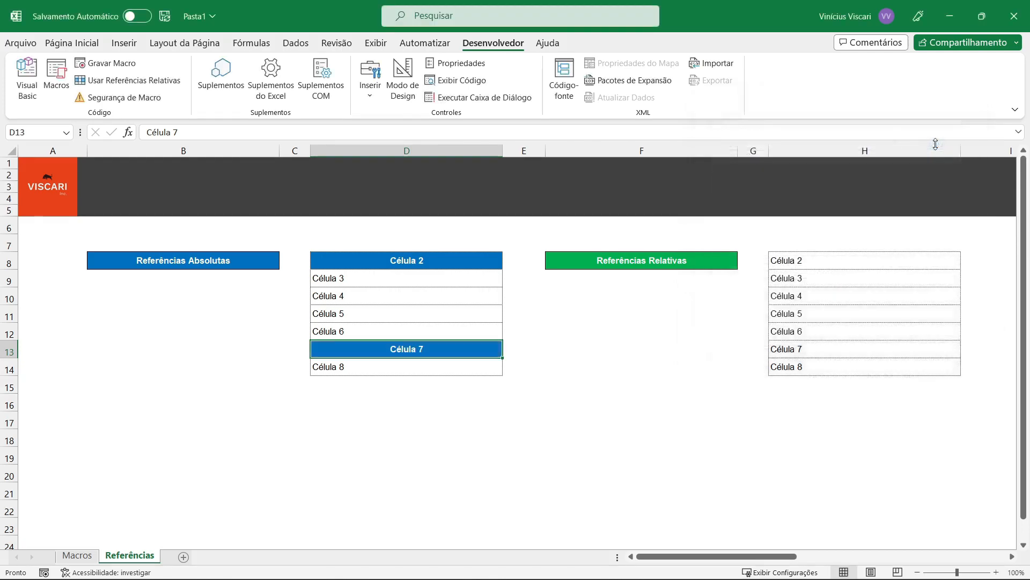
Run the Ref_Abs2 macro with cell D11 (Célula 5) selected
left_click(463, 318)
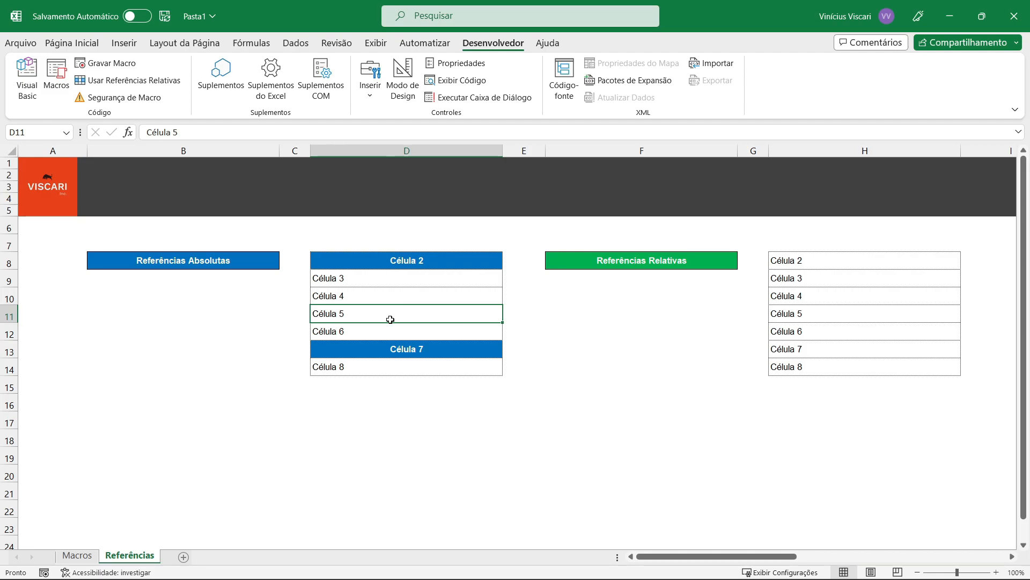
left_click(247, 344)
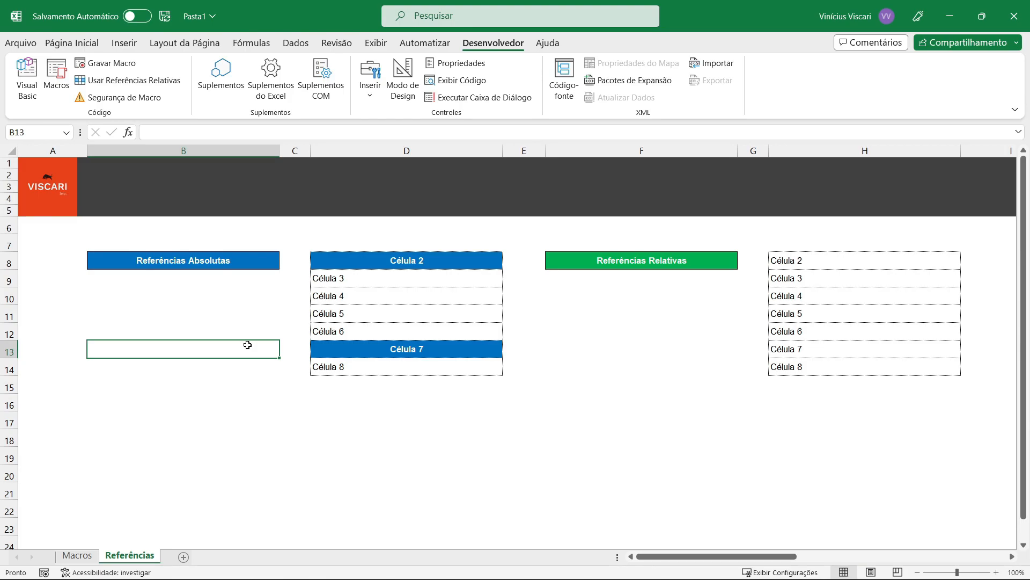
left_click(408, 312)
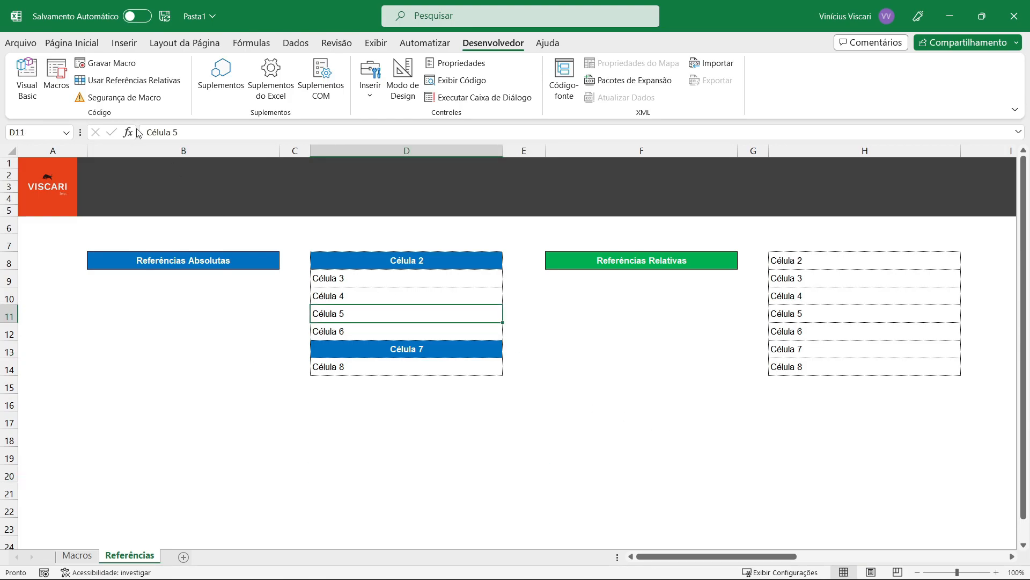
left_click(57, 72)
left_click(773, 171)
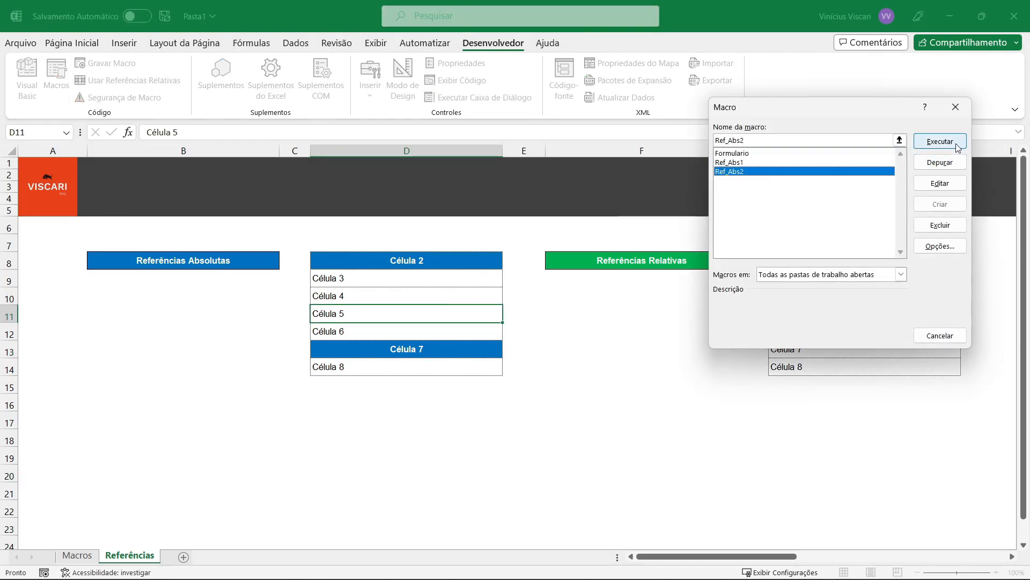
left_click(957, 146)
left_click(415, 287)
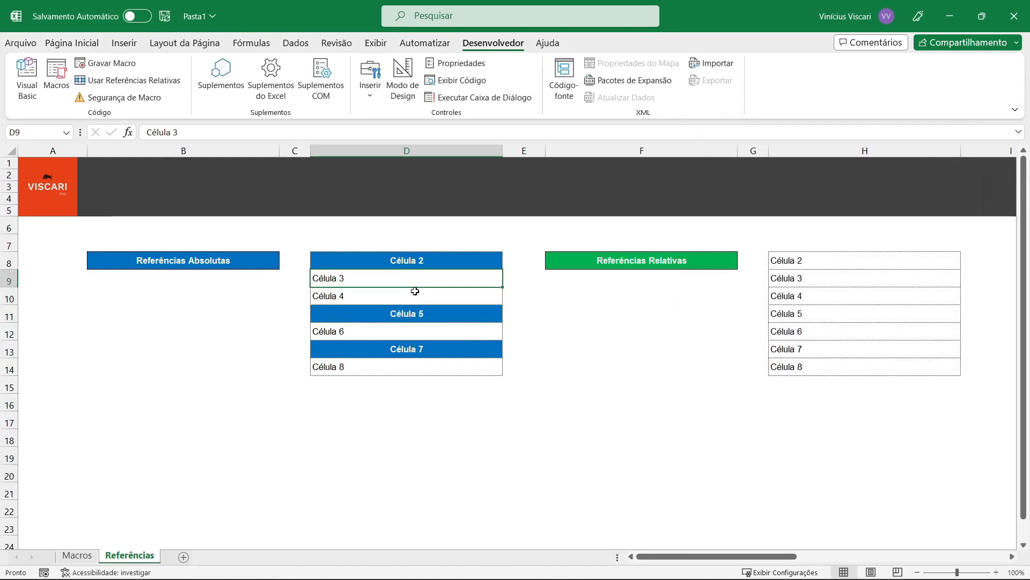
left_click(407, 372)
left_click(243, 218)
left_click(245, 176)
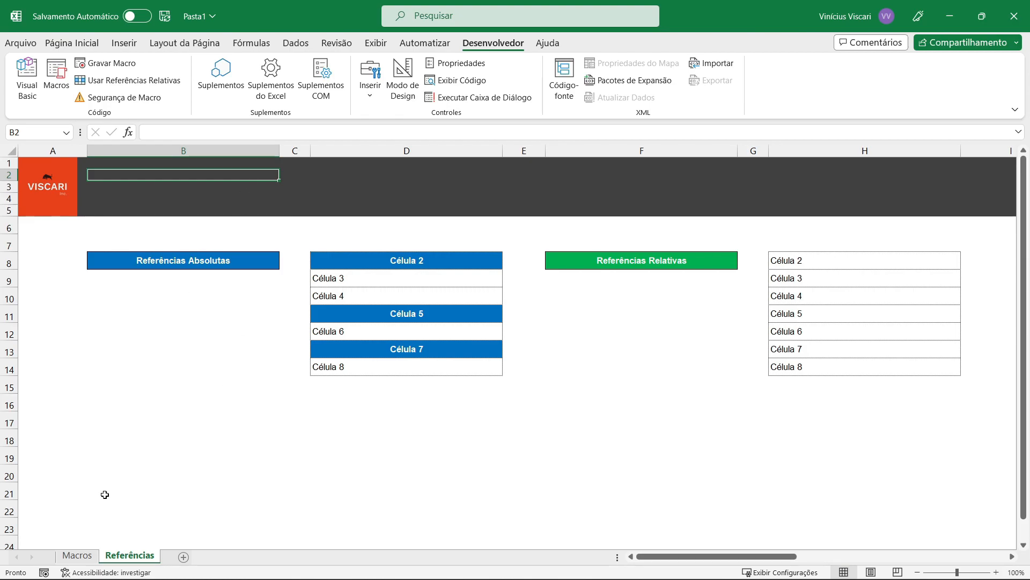
Examine the Formulário entry row G10:I10 on the Macros sheet, and return to the Referências sheet
left_click(77, 556)
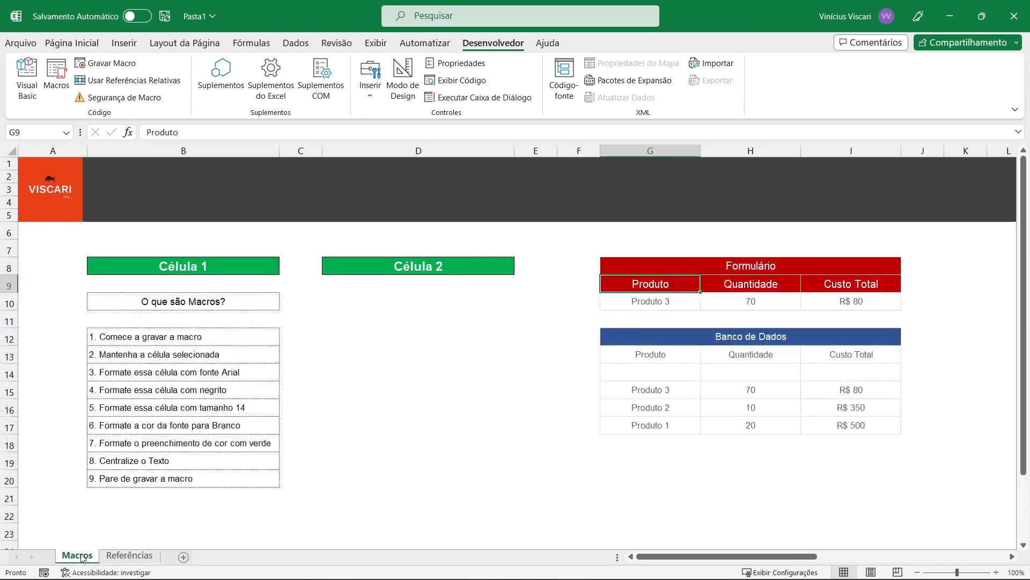
left_click(690, 269)
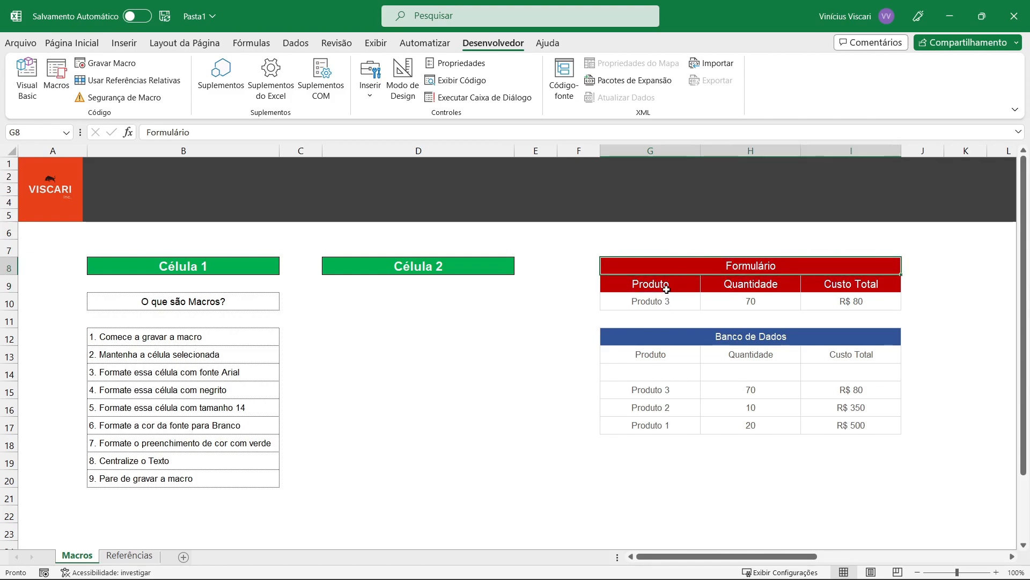
left_click_drag(666, 301, 833, 303)
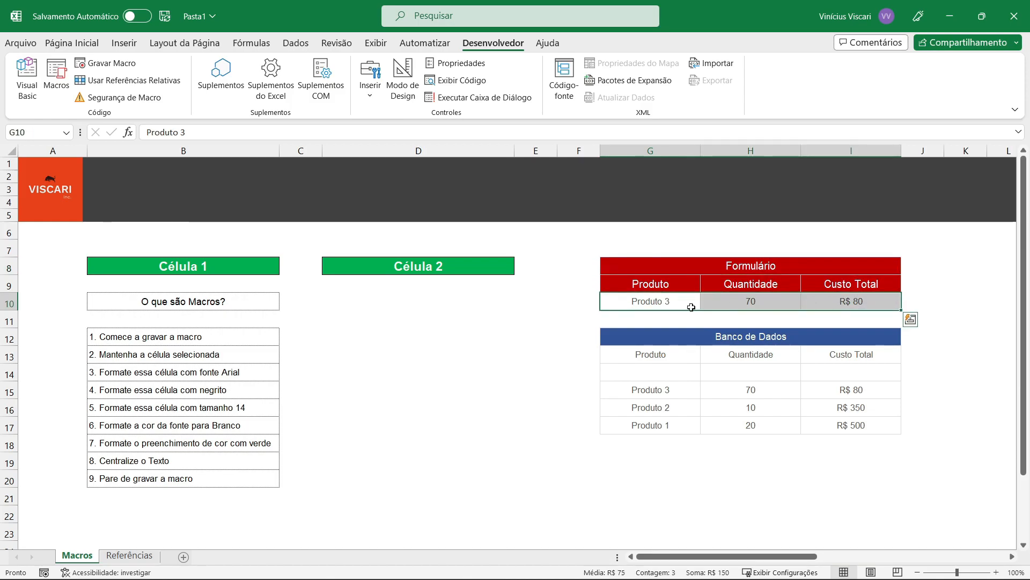
left_click(934, 228)
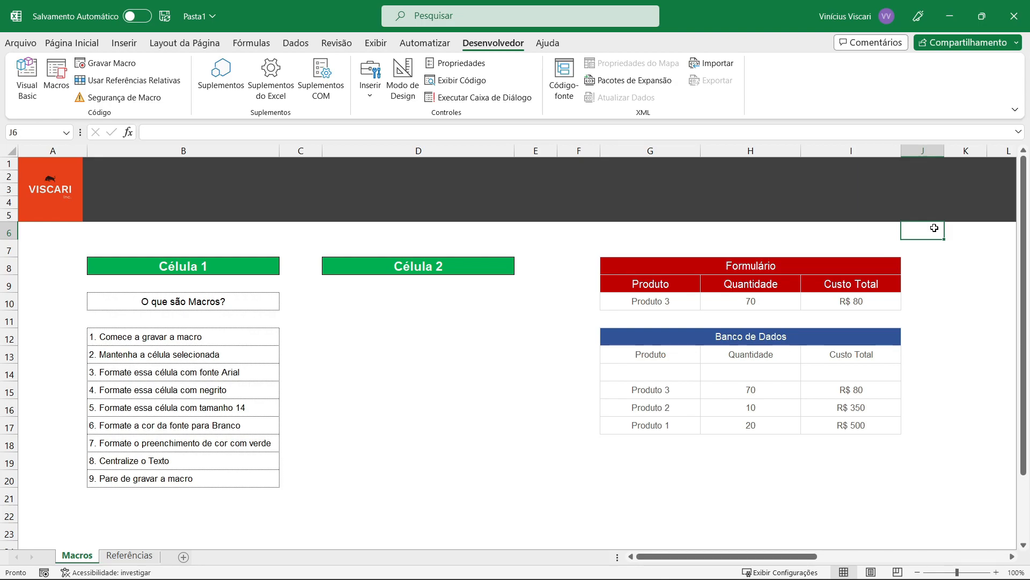
left_click_drag(657, 301, 822, 299)
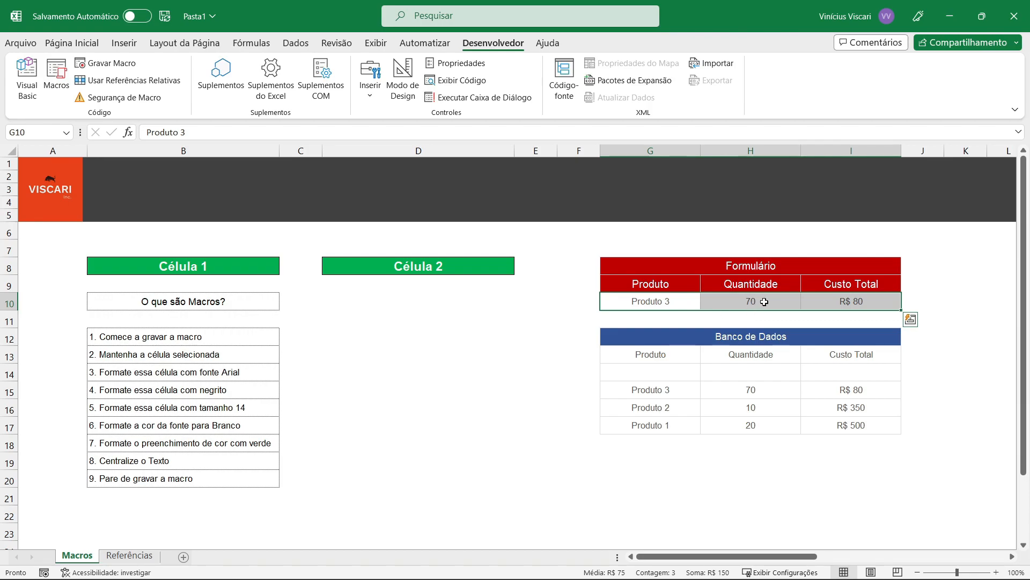
left_click(133, 556)
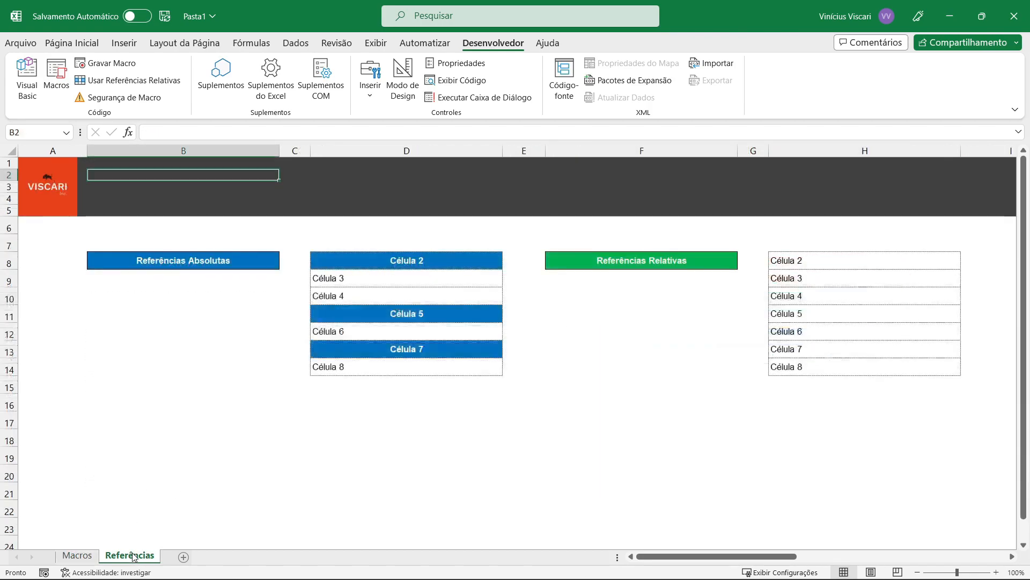
Select cell H8 (Célula 2), turn on relative references and start recording a macro named Ref_Rel1
left_click(603, 248)
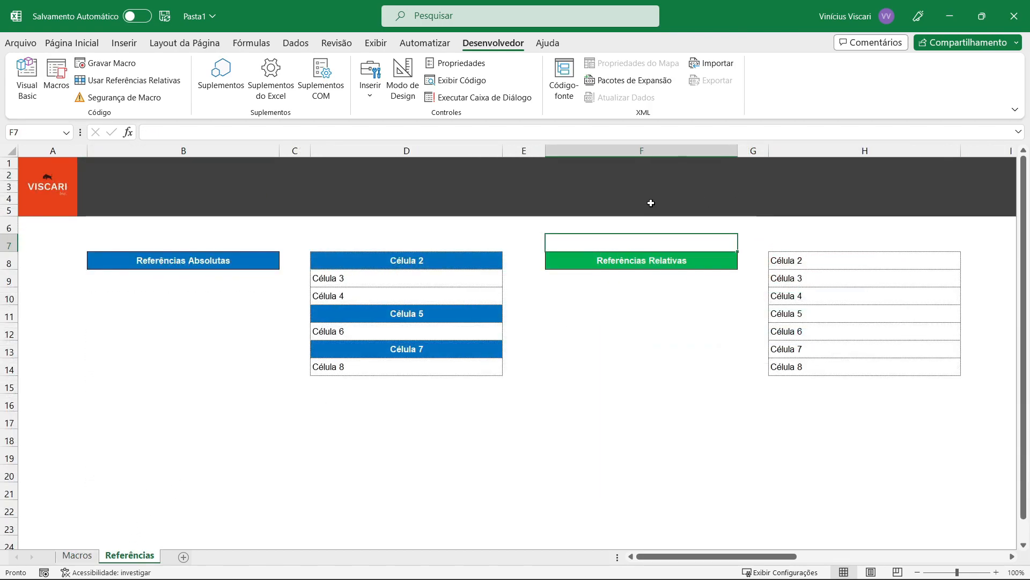
left_click(654, 268)
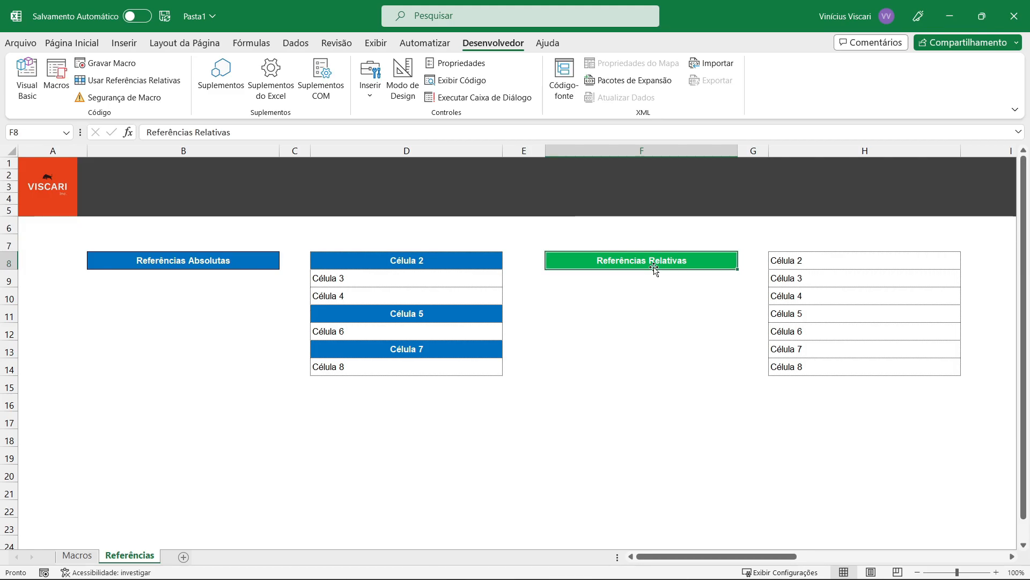
left_click(824, 261)
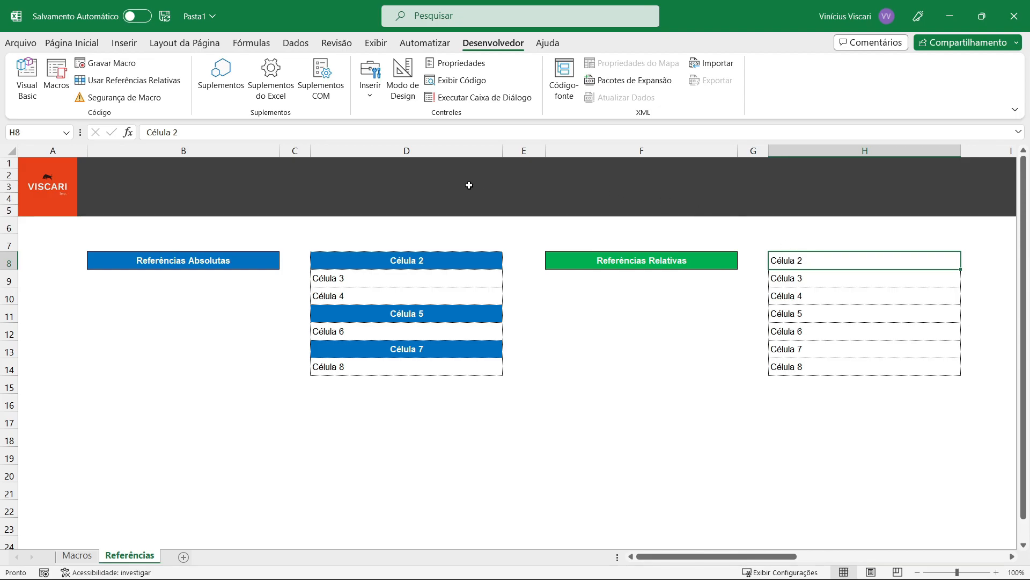
left_click(154, 84)
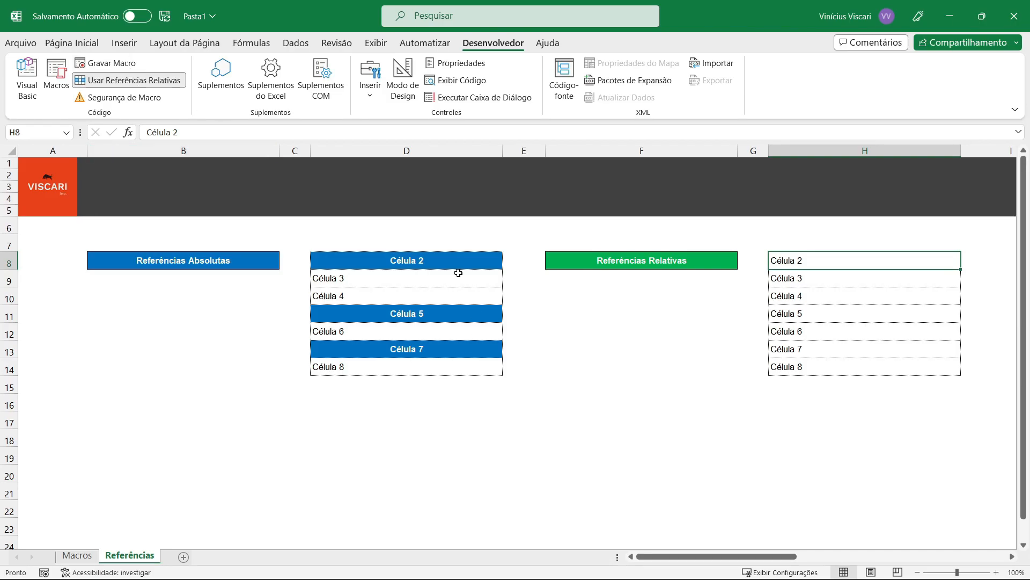
left_click(106, 63)
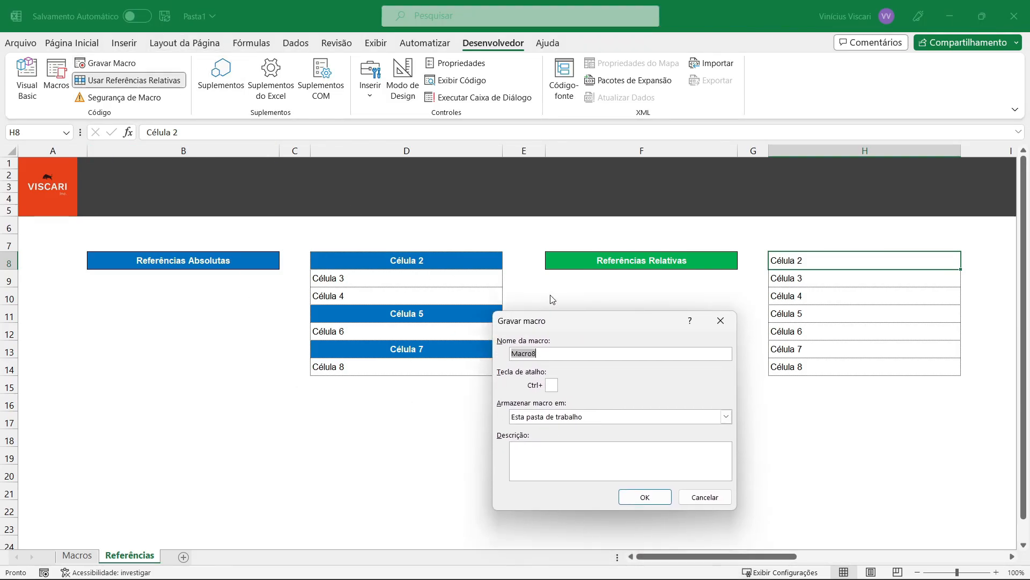
type("Ref_Rel1")
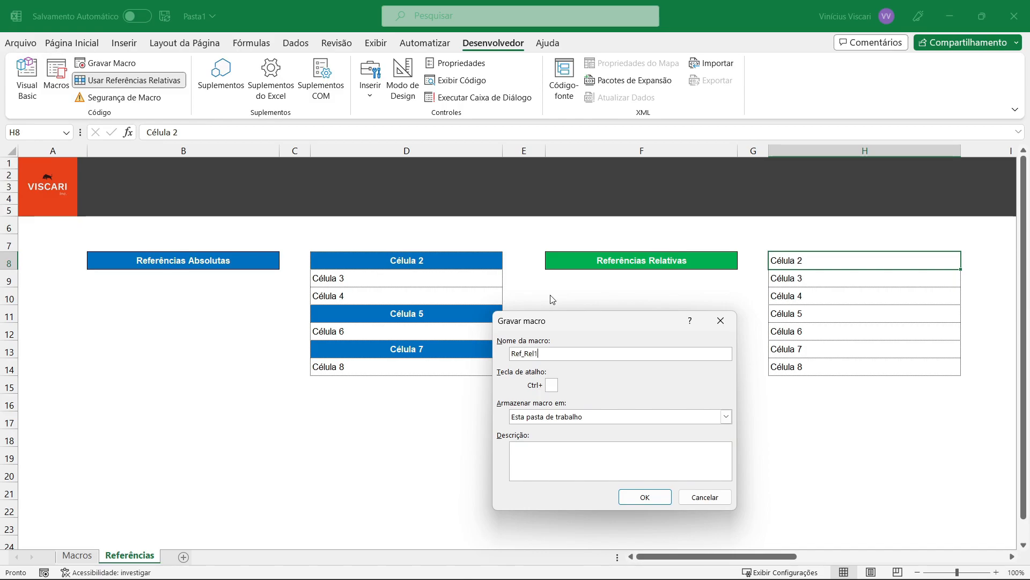
key("Return")
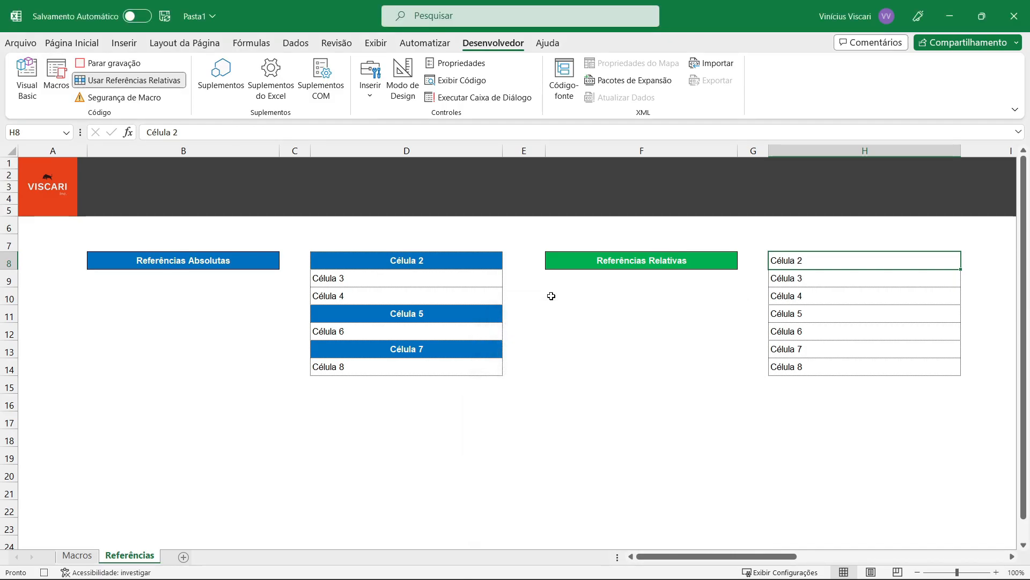
Select cell H10 (Célula 4) and give it a green fill, white bold font and centered alignment
left_click(803, 296)
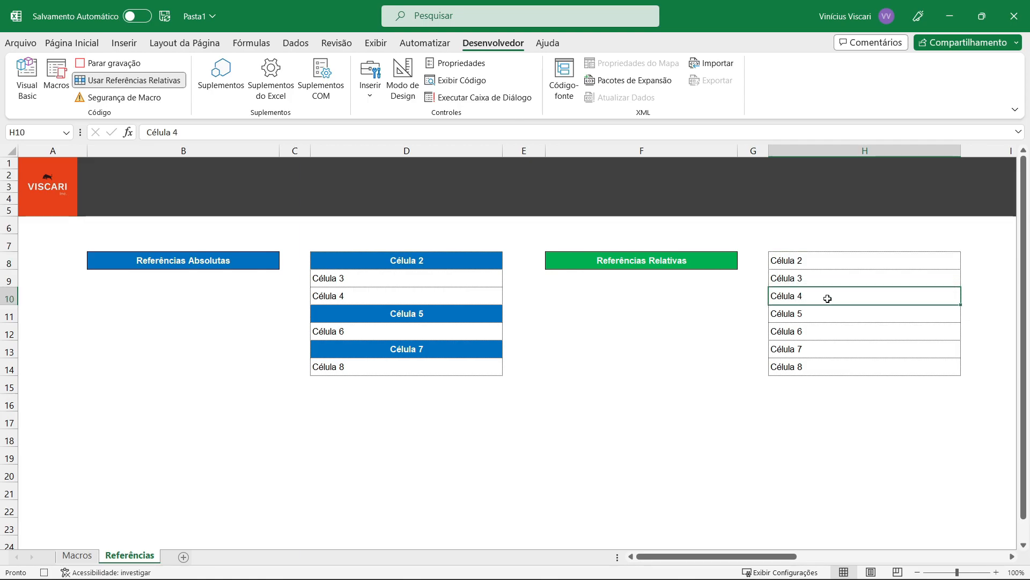
left_click(72, 43)
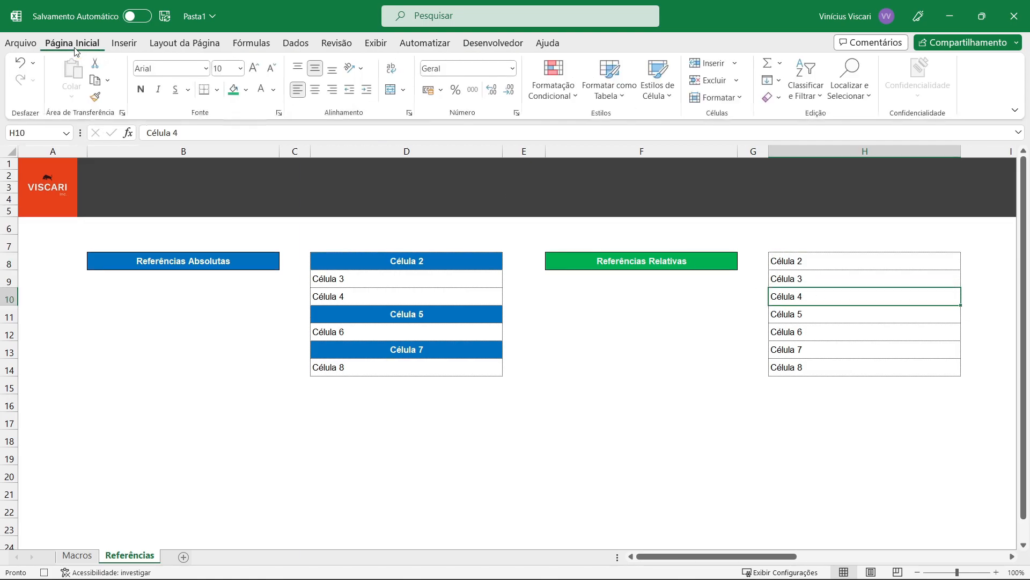
left_click(234, 90)
left_click(262, 89)
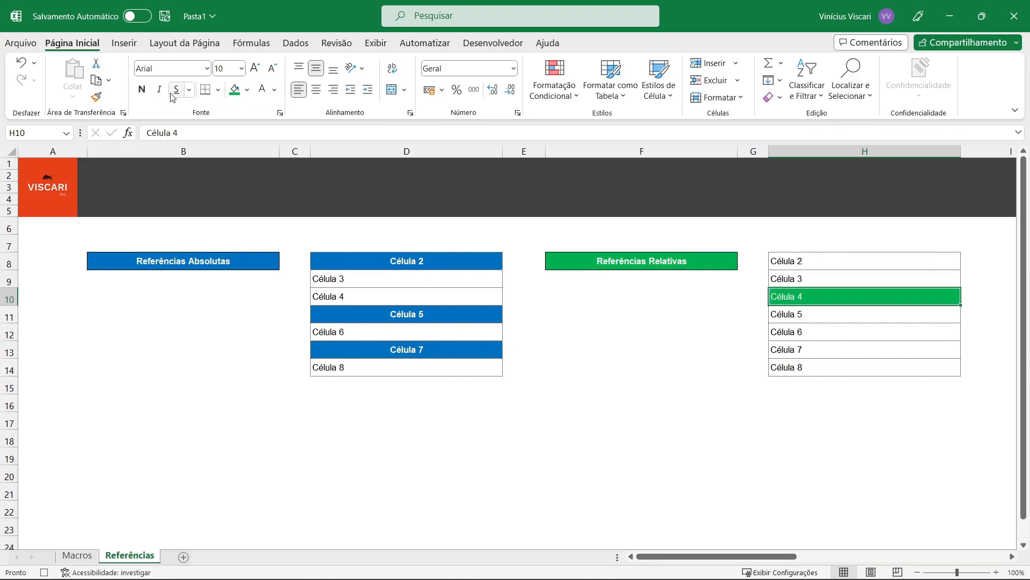
left_click(142, 90)
left_click(316, 90)
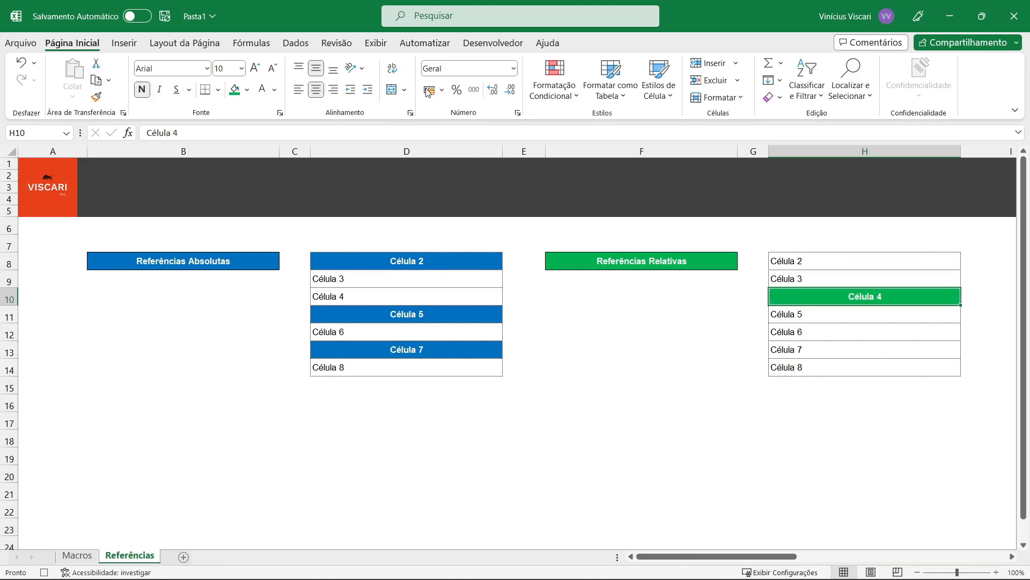
Stop recording the Ref_Rel1 macro and run it with cell H12 (Célula 6) selected
left_click(493, 43)
left_click(127, 62)
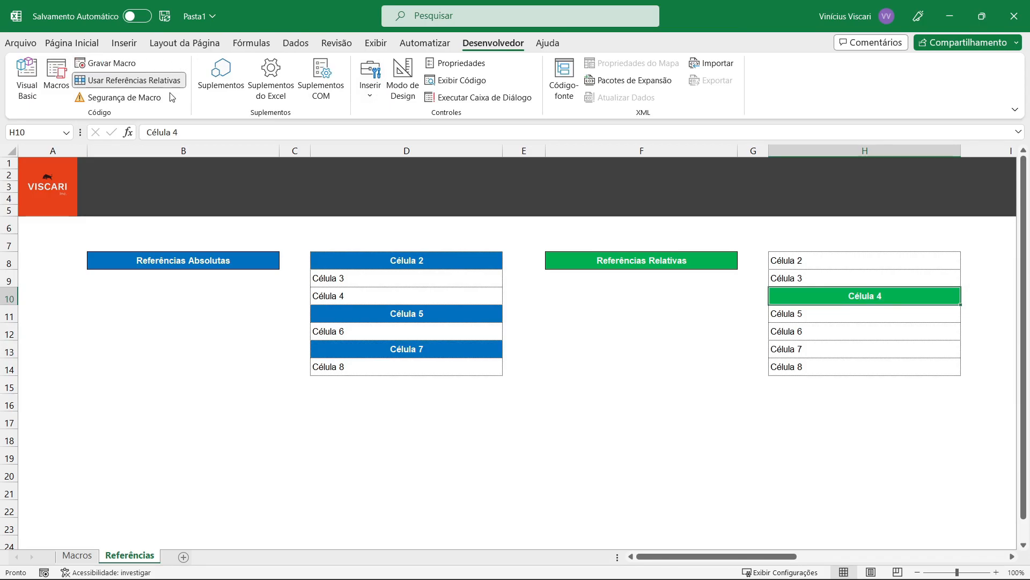
left_click(803, 331)
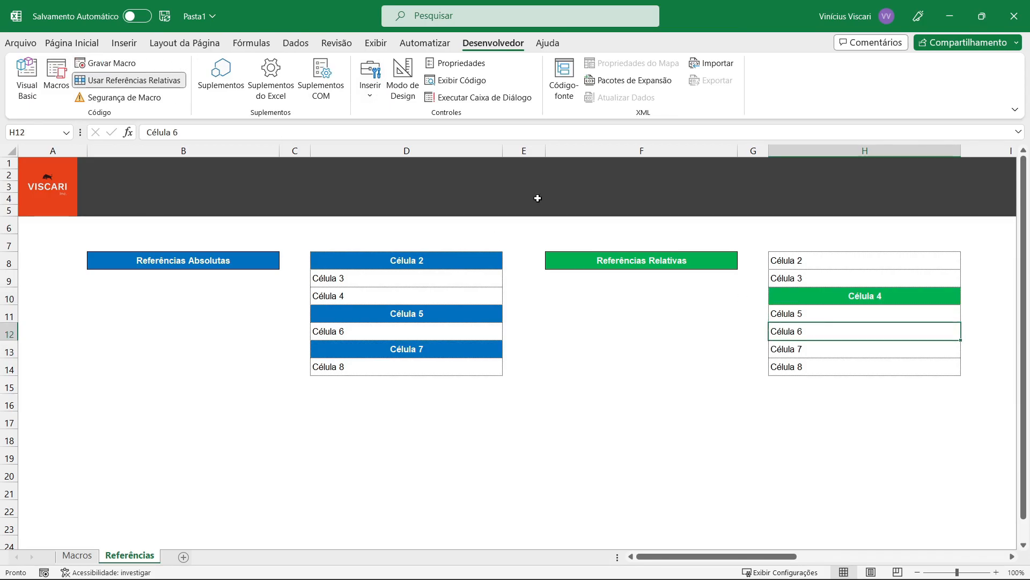
key("alt+F8")
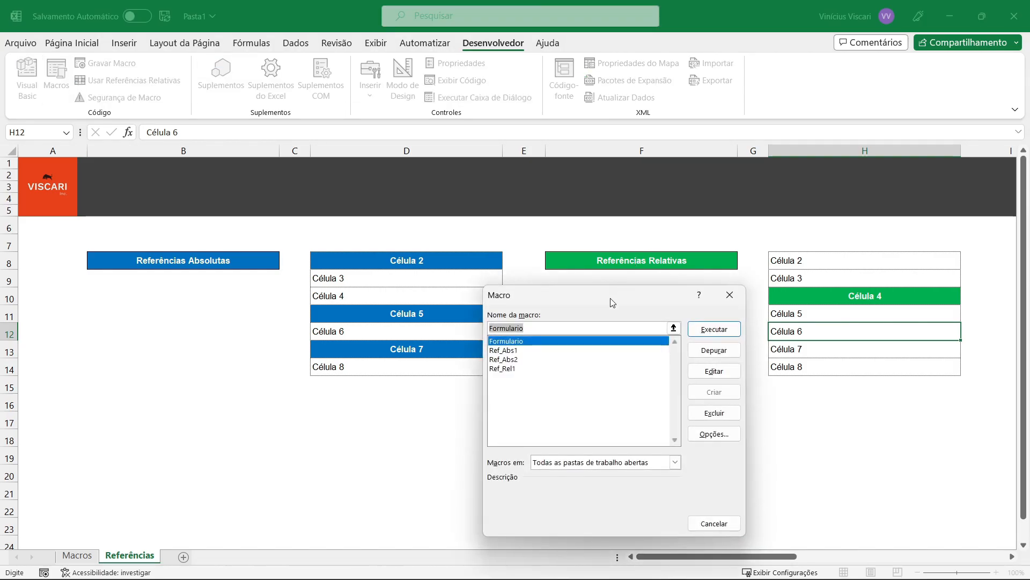
left_click_drag(613, 303, 420, 178)
left_click(330, 243)
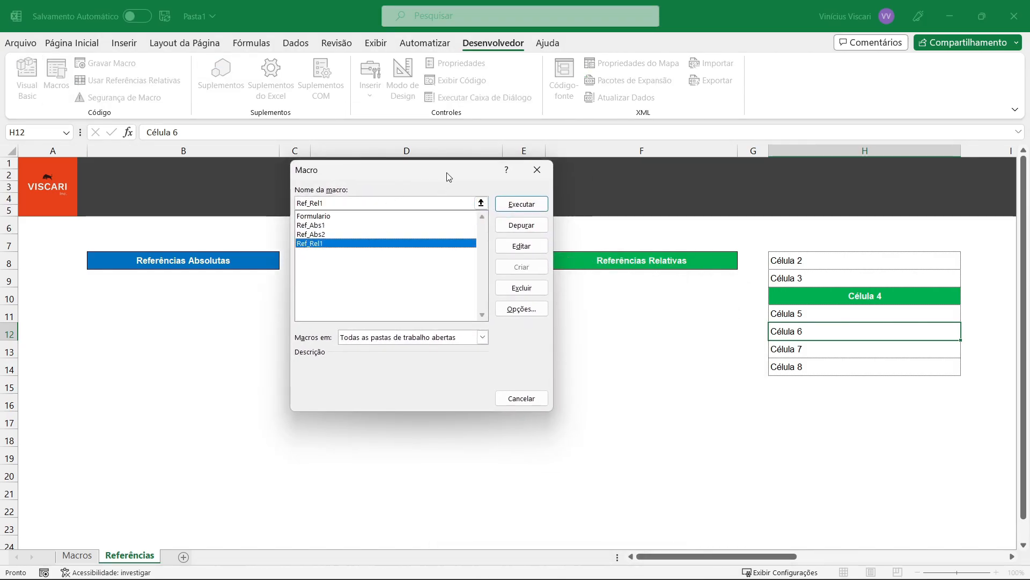
left_click_drag(472, 172, 598, 290)
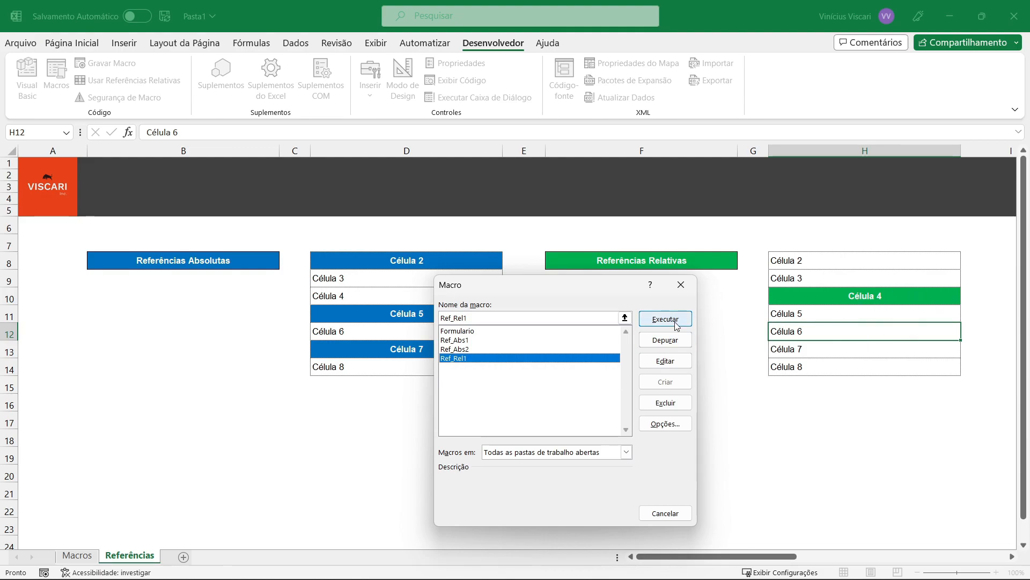
left_click(674, 320)
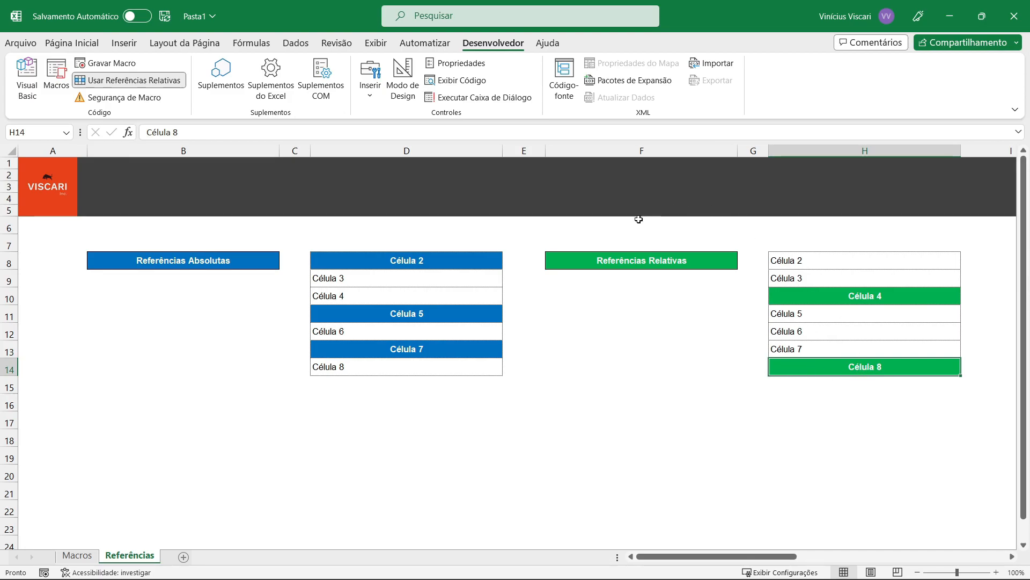
Examine how the start cells H8 and H12 relate to the formatted cells H10 and H14, and compare with the absolute references list
left_click(683, 281)
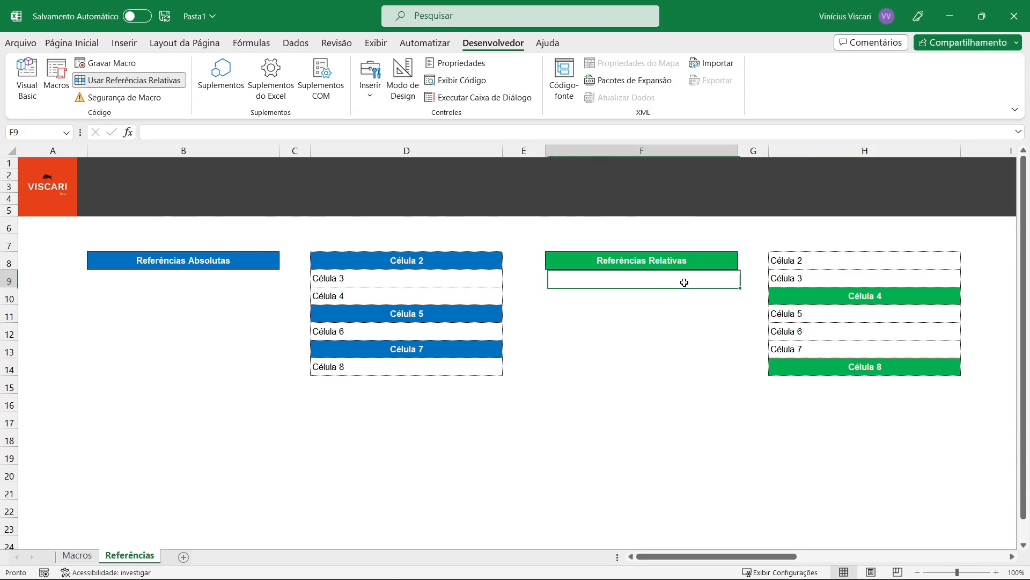
left_click(674, 400)
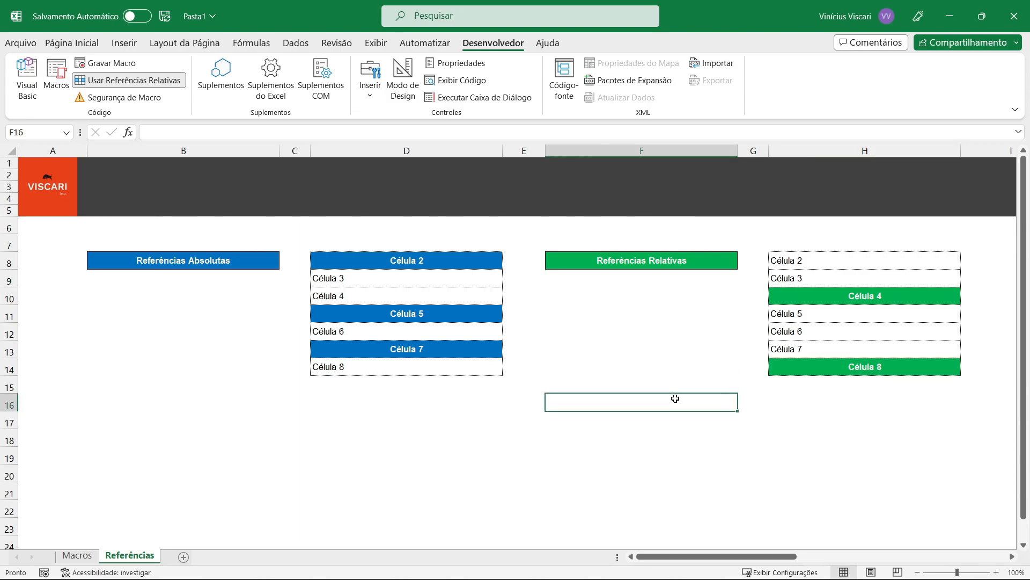
left_click(825, 263)
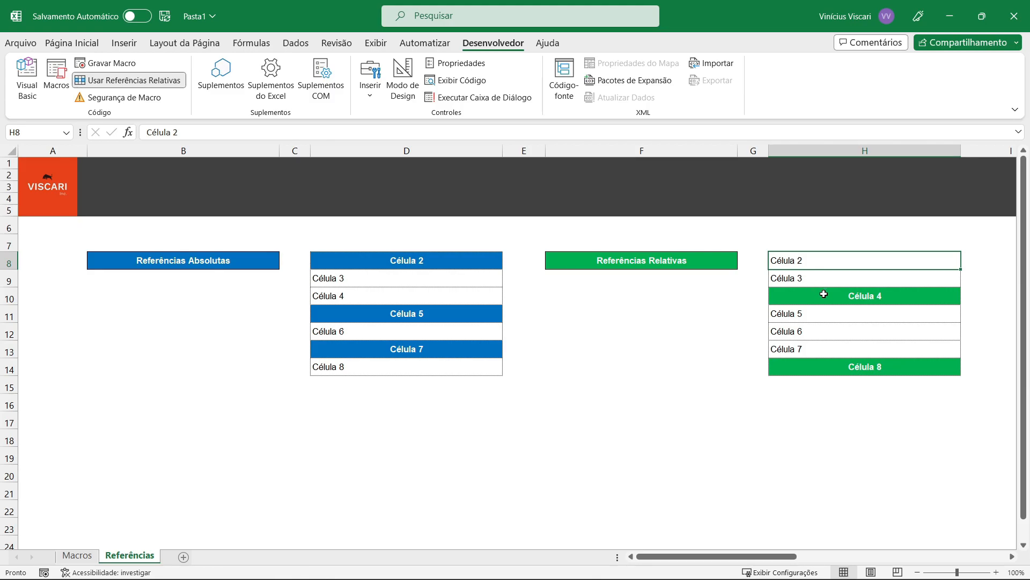
left_click(908, 296)
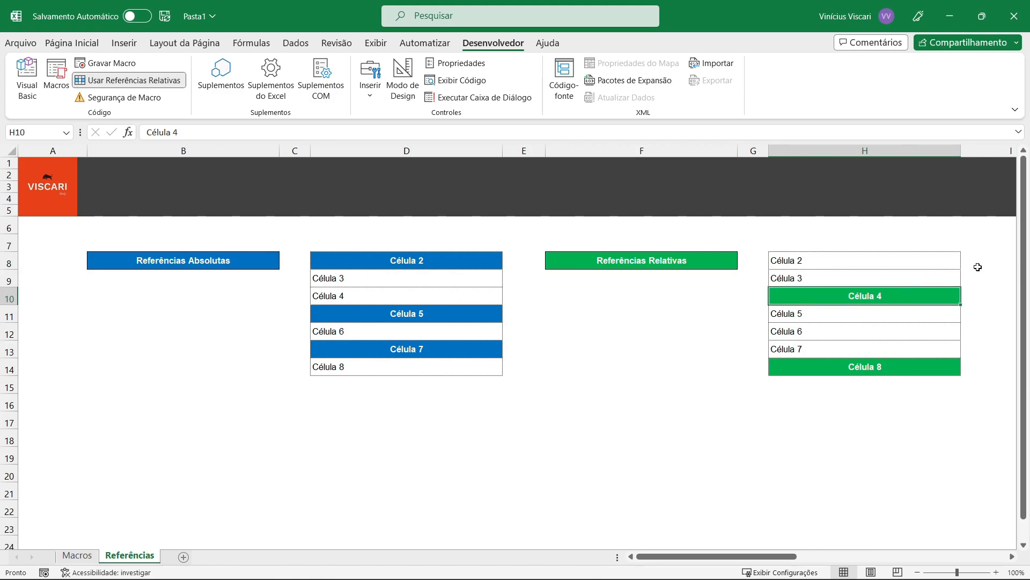
left_click_drag(973, 289, 970, 282)
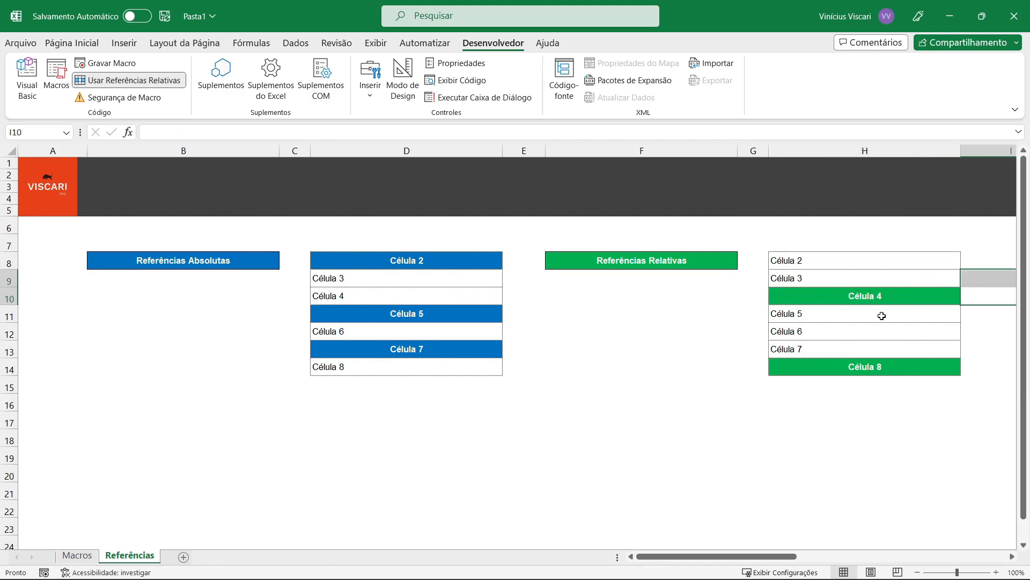
left_click(839, 330)
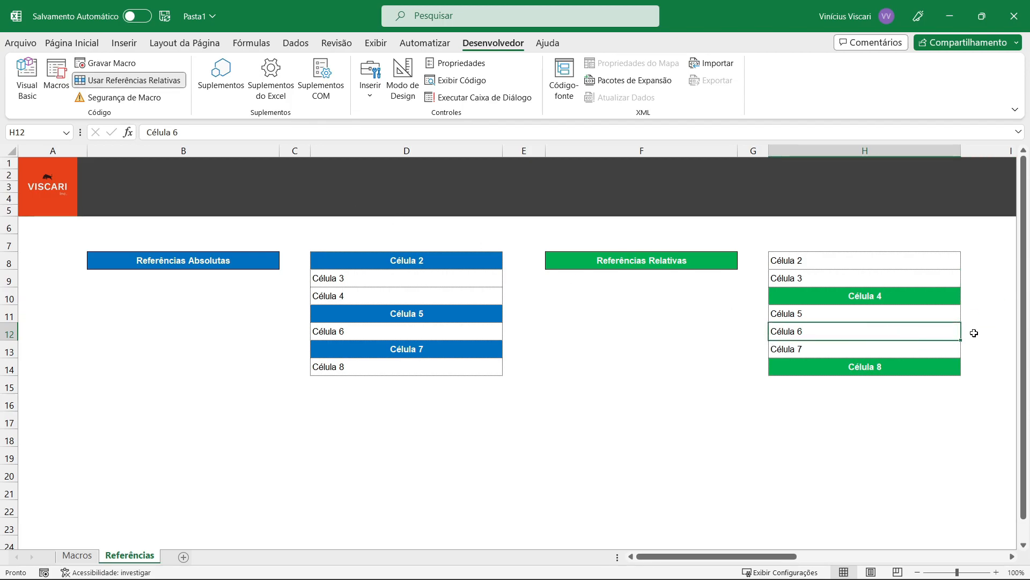
left_click_drag(974, 347, 972, 362)
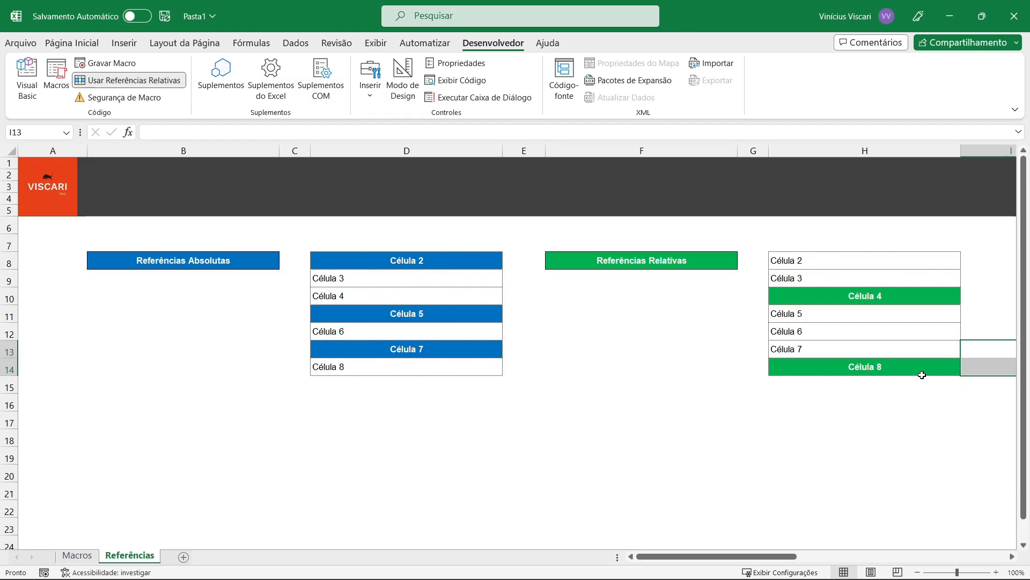
left_click(925, 373)
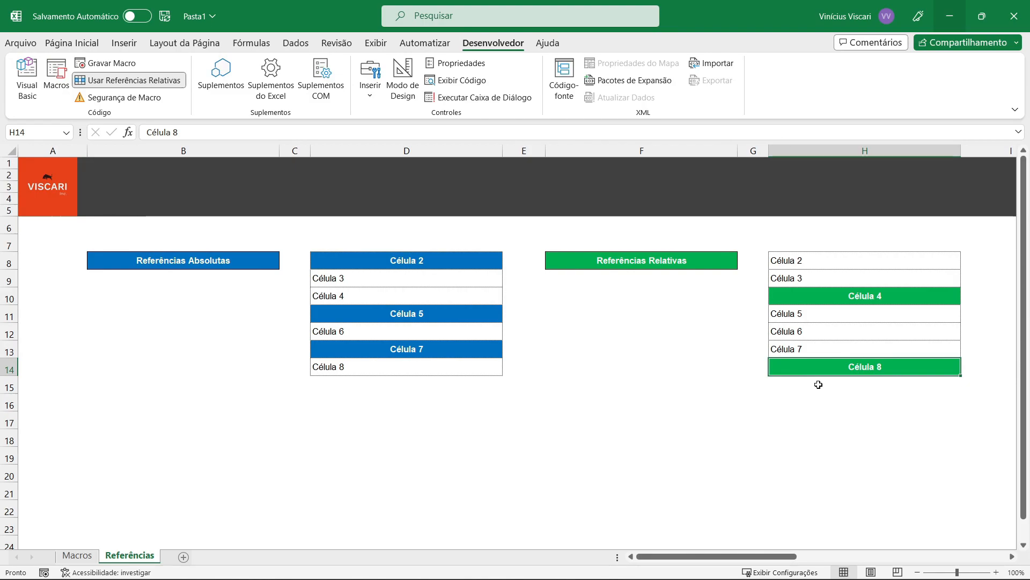
left_click(688, 265)
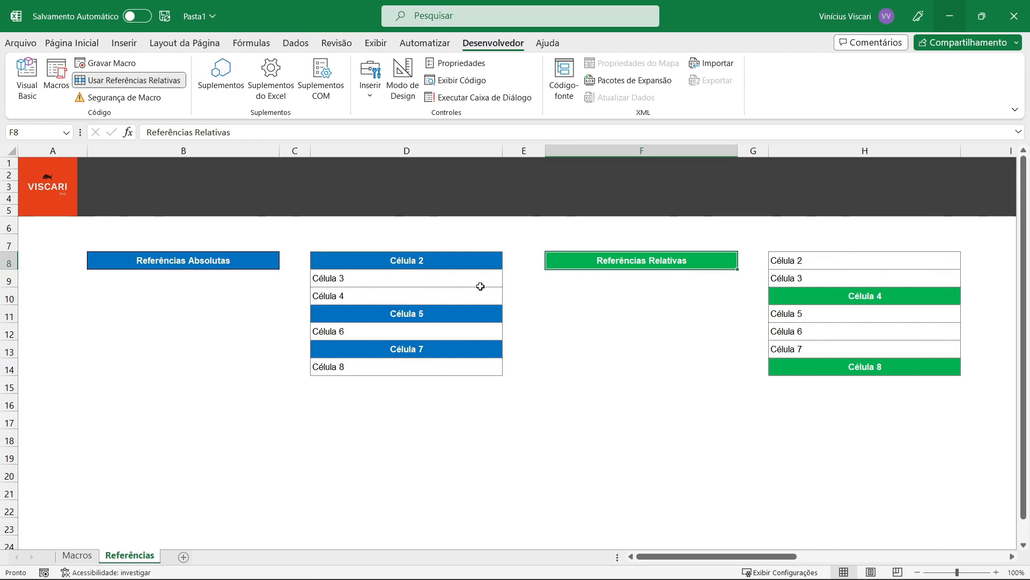
left_click(472, 265)
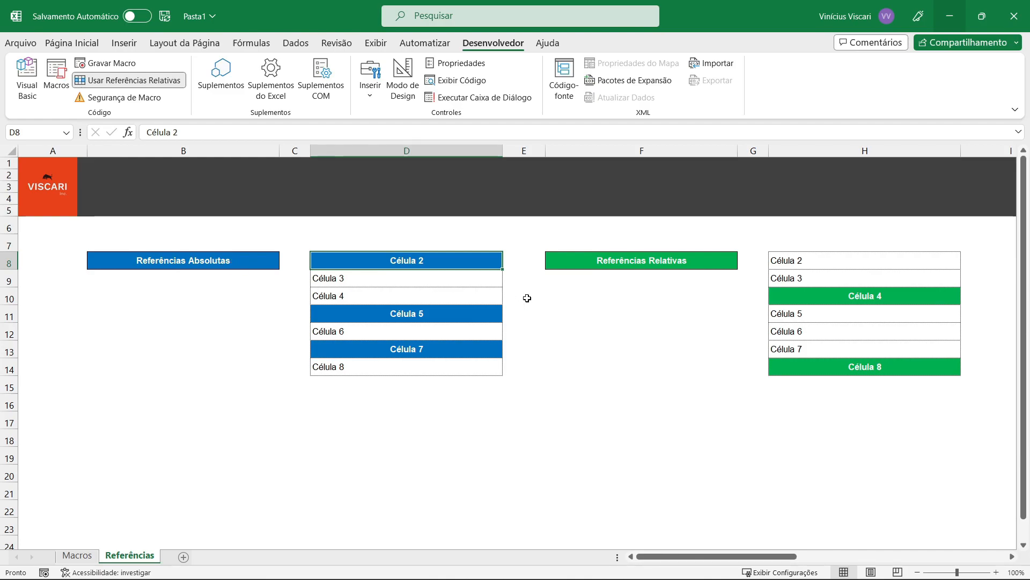
left_click(632, 300)
left_click(634, 325)
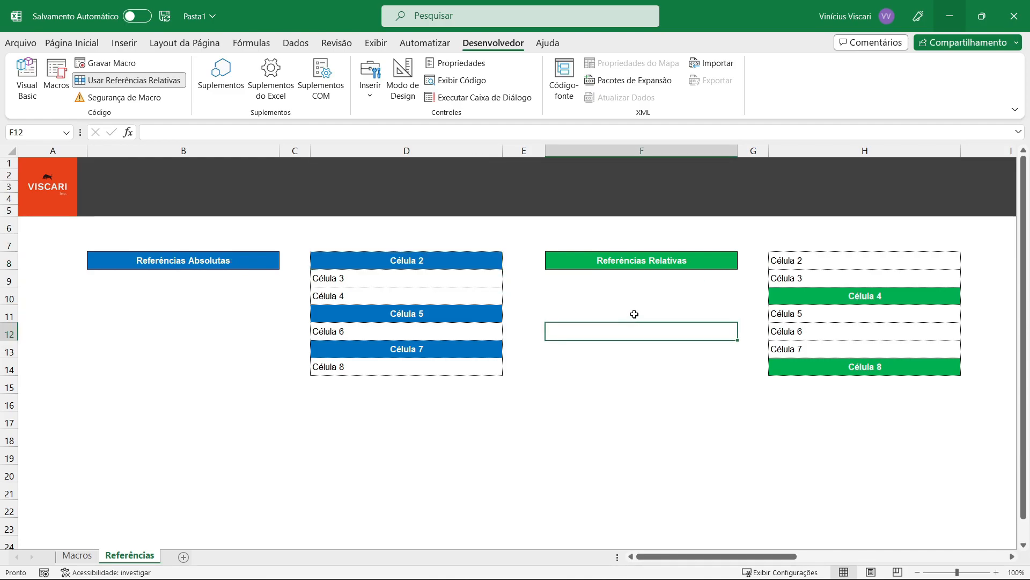
left_click(649, 262)
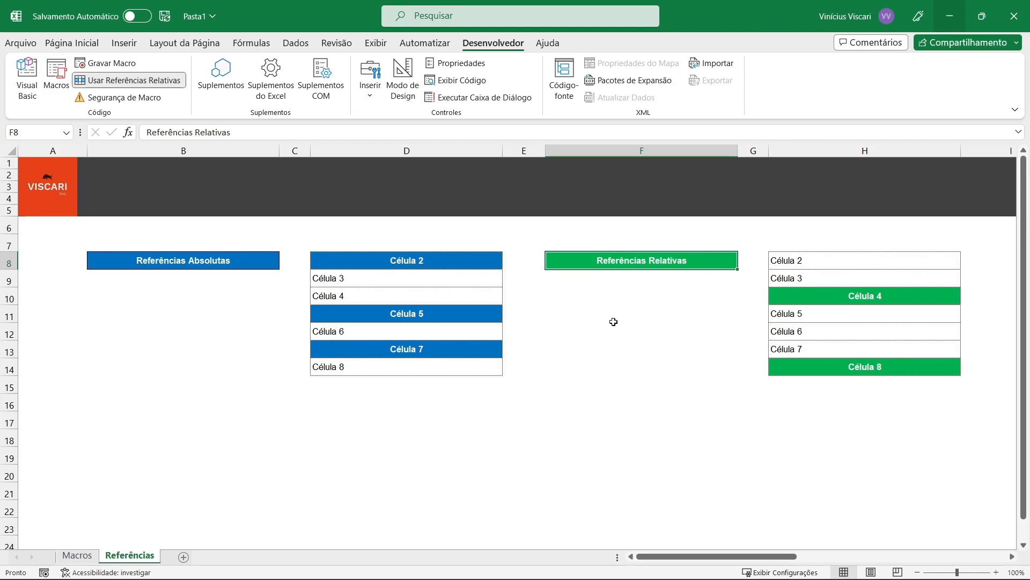
Select cell H8 (Célula 2) and start recording a macro named Ref_Rel2 with relative references on
left_click(827, 265)
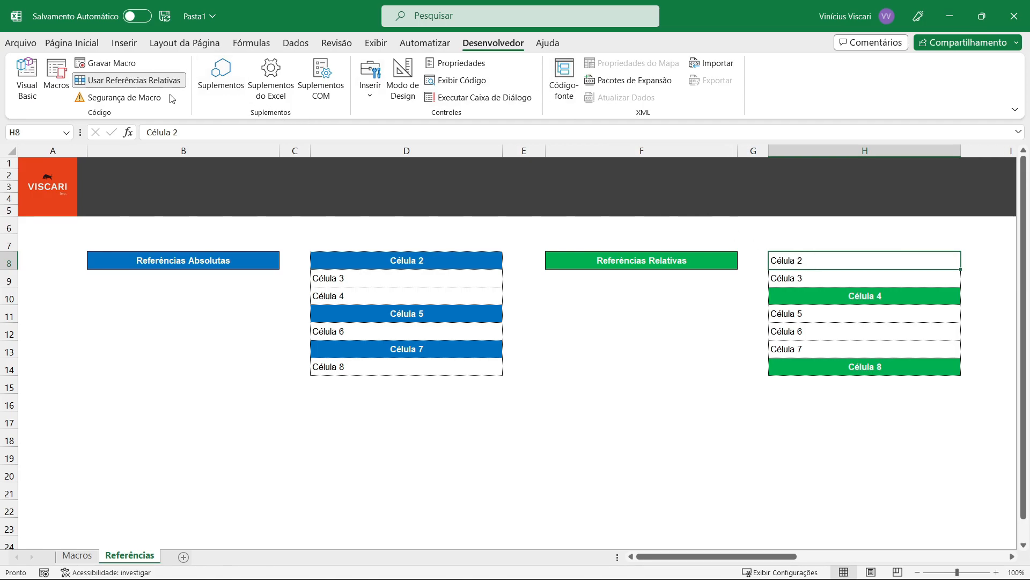
left_click(107, 63)
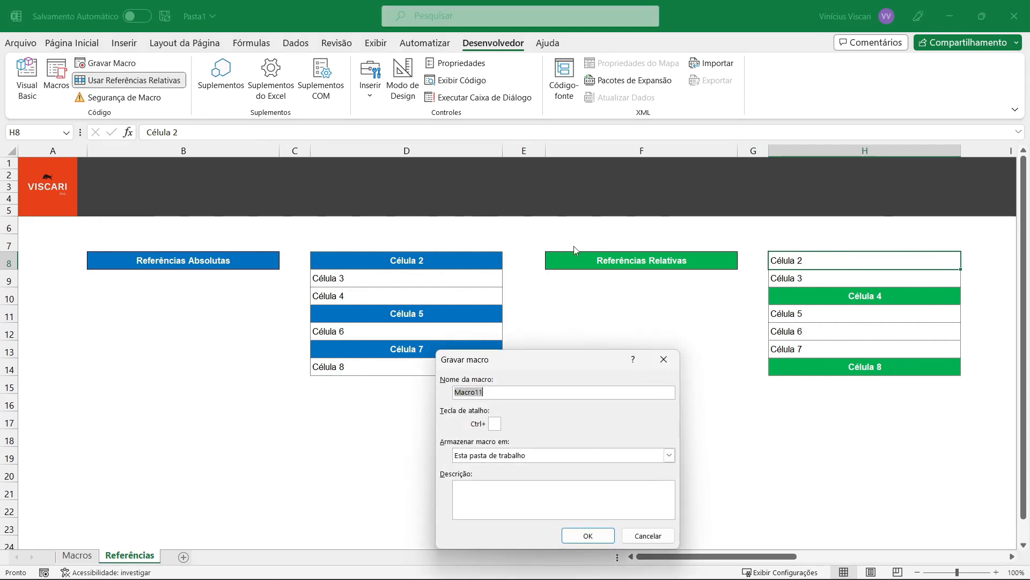
type("Re")
left_click(588, 536)
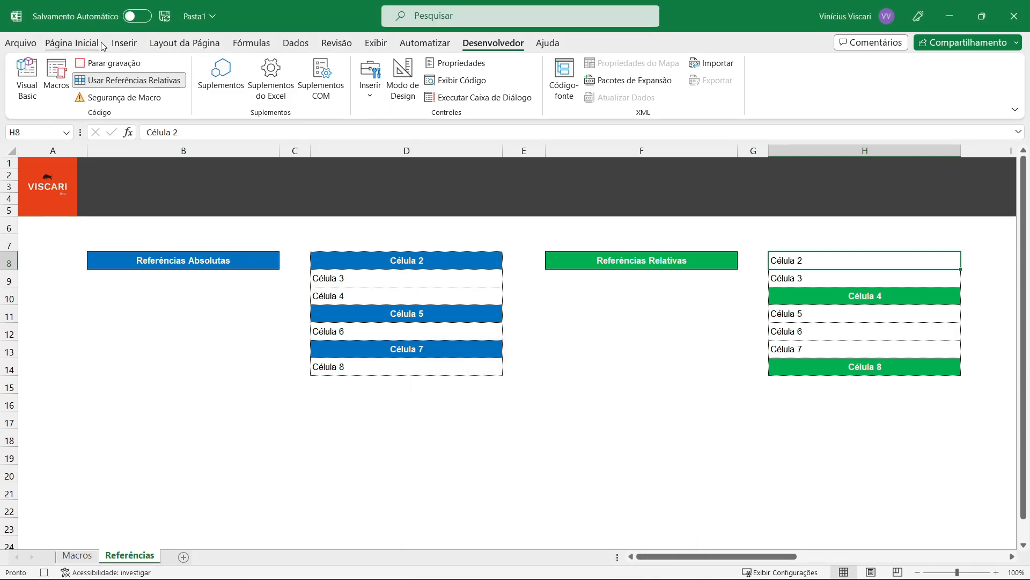
Give cell H8 a green fill, white bold font and centered alignment, and stop recording the macro
left_click(81, 43)
left_click(234, 89)
left_click(262, 90)
left_click(316, 89)
left_click(142, 89)
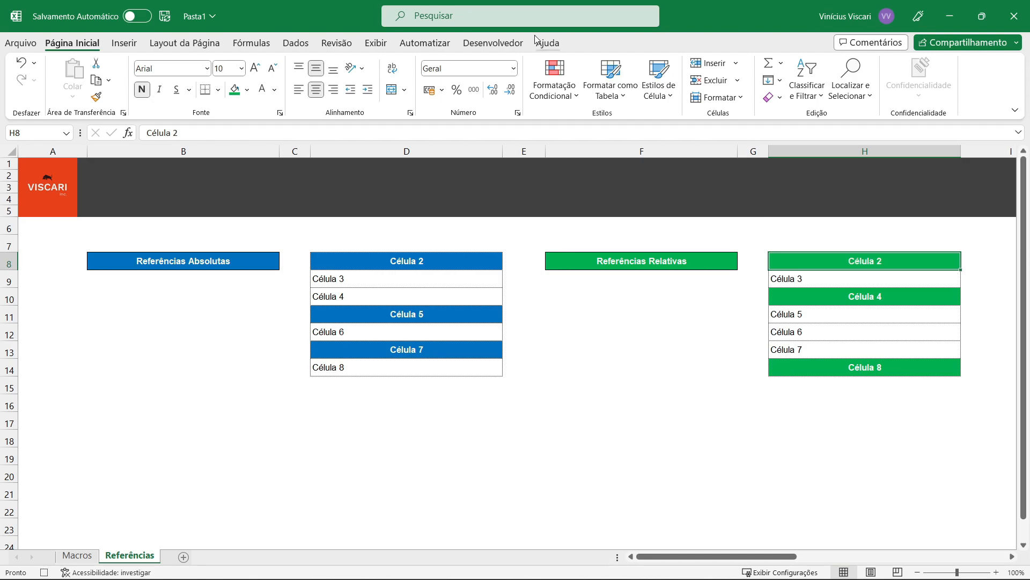
left_click(494, 43)
left_click(127, 65)
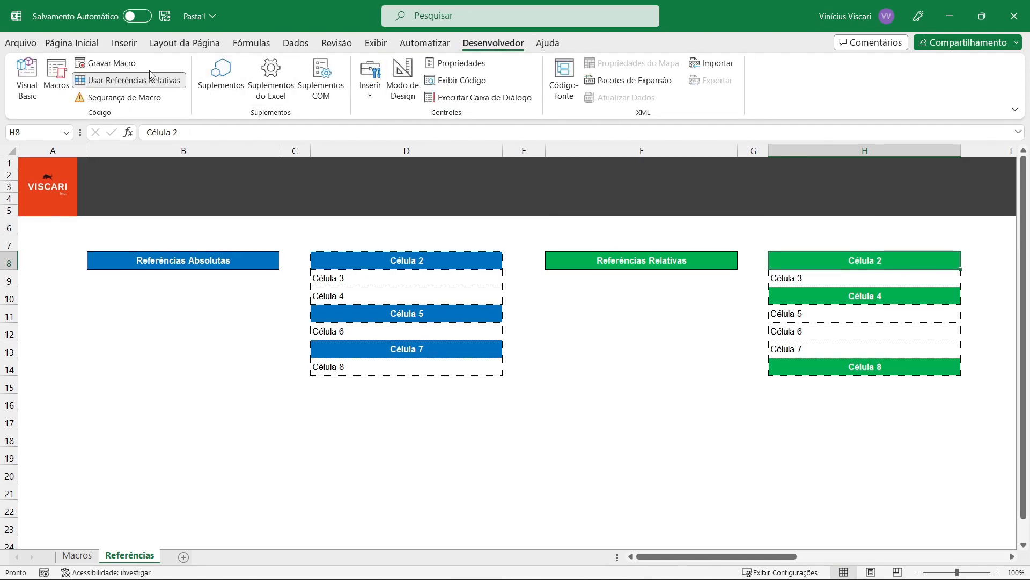
Run the Ref_Rel2 macro with cell H12 (Célula 6) selected
left_click(817, 331)
left_click(56, 75)
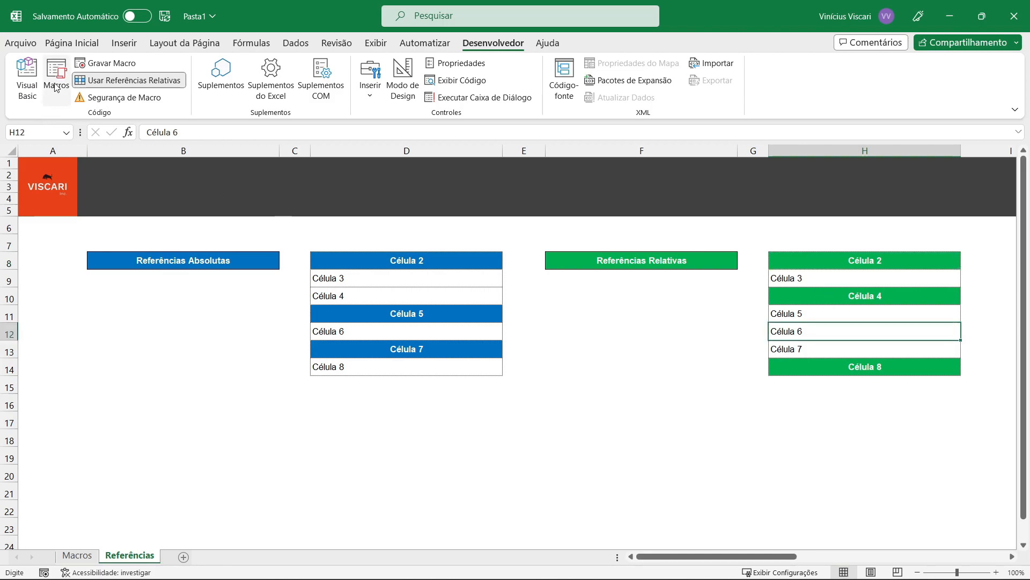
left_click_drag(470, 279, 470, 211)
left_click(455, 295)
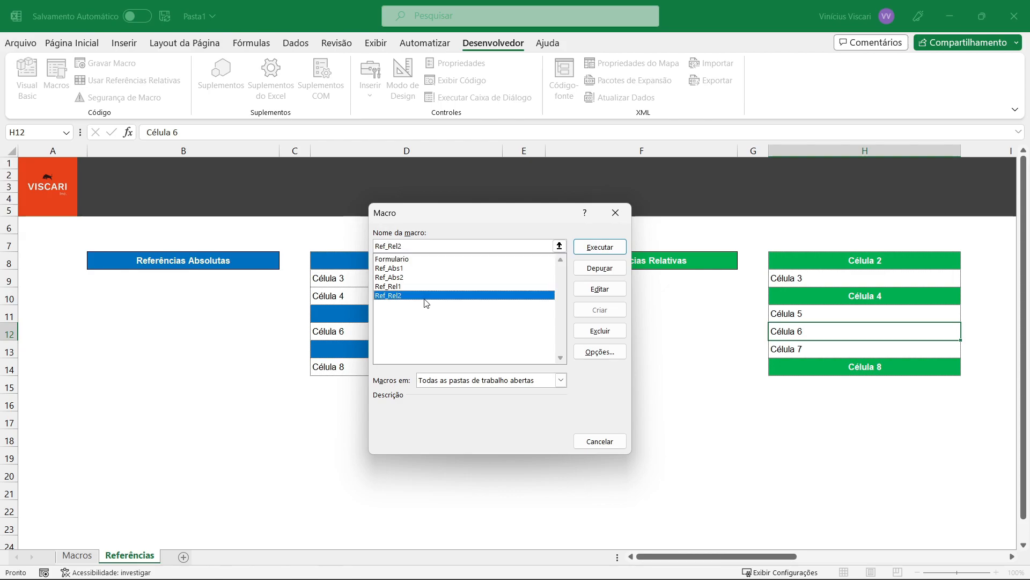
left_click(599, 247)
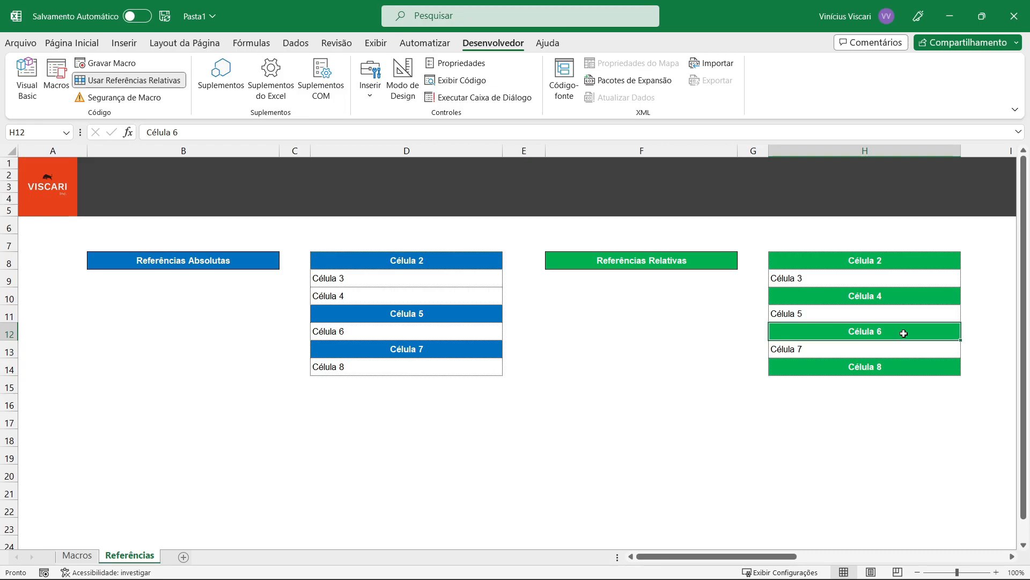
left_click(163, 84)
left_click(494, 450)
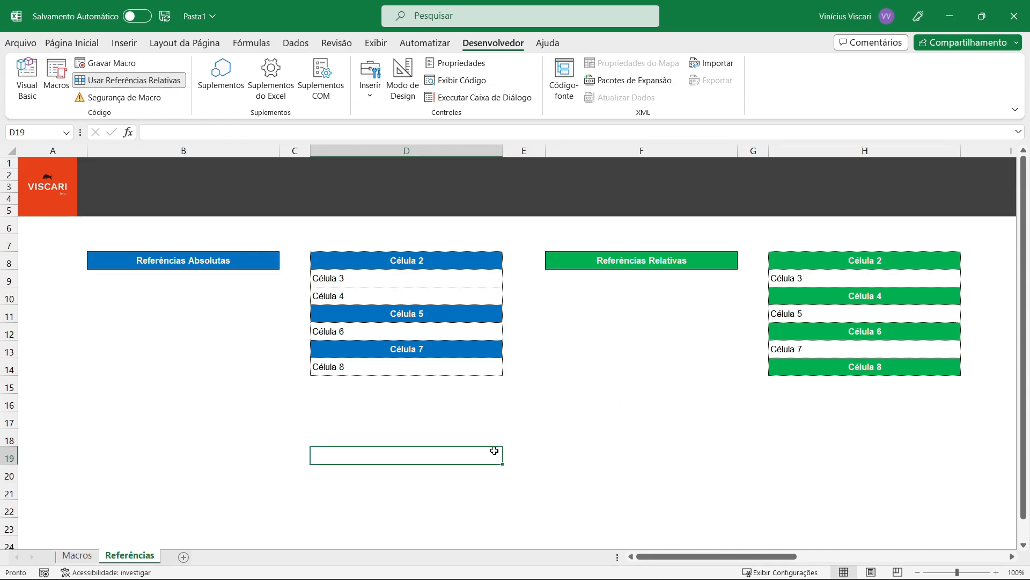